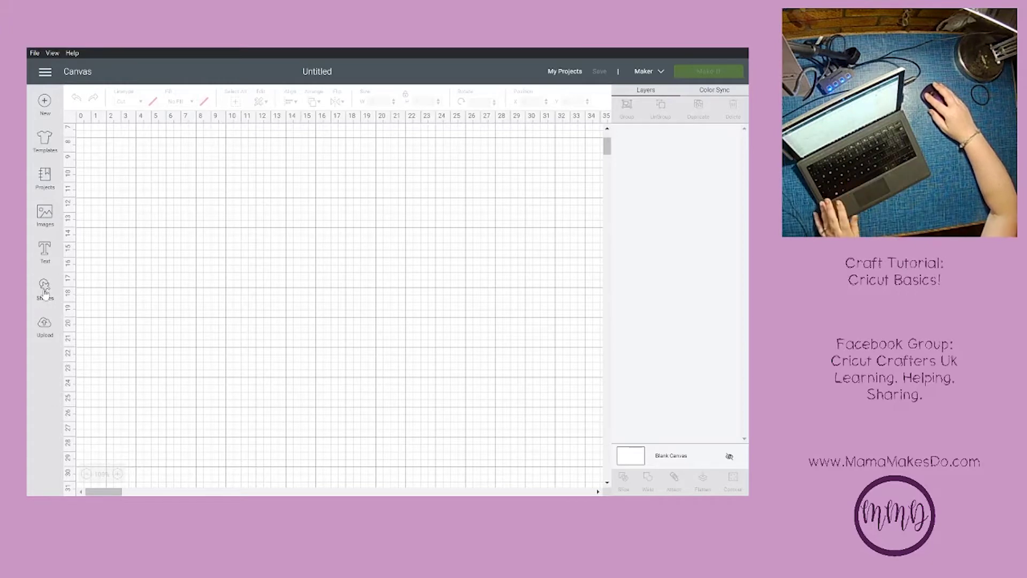
- Add a square from Shapes and move it slightly up and left on the canvas
left_click(63, 283)
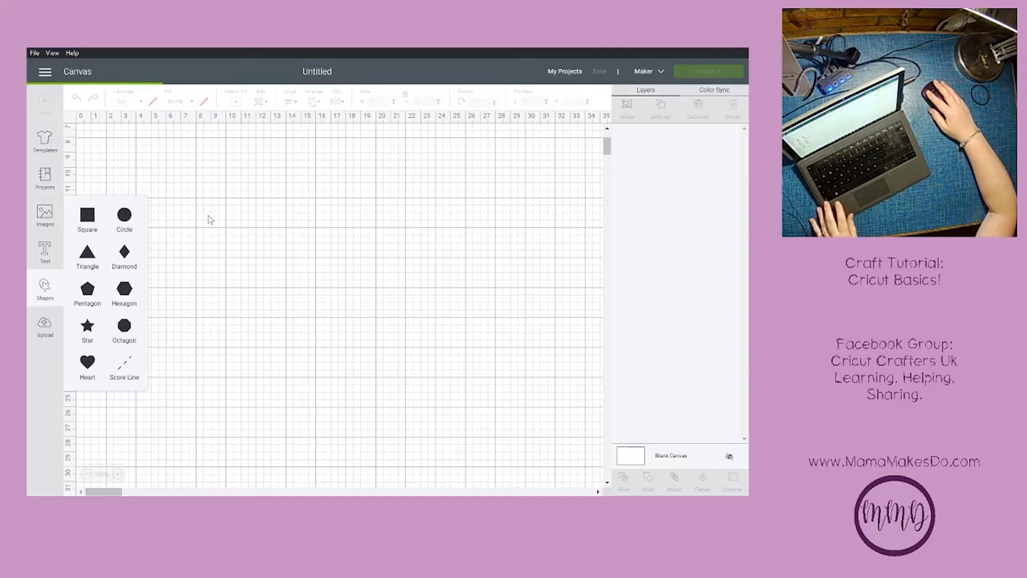
left_click(223, 243)
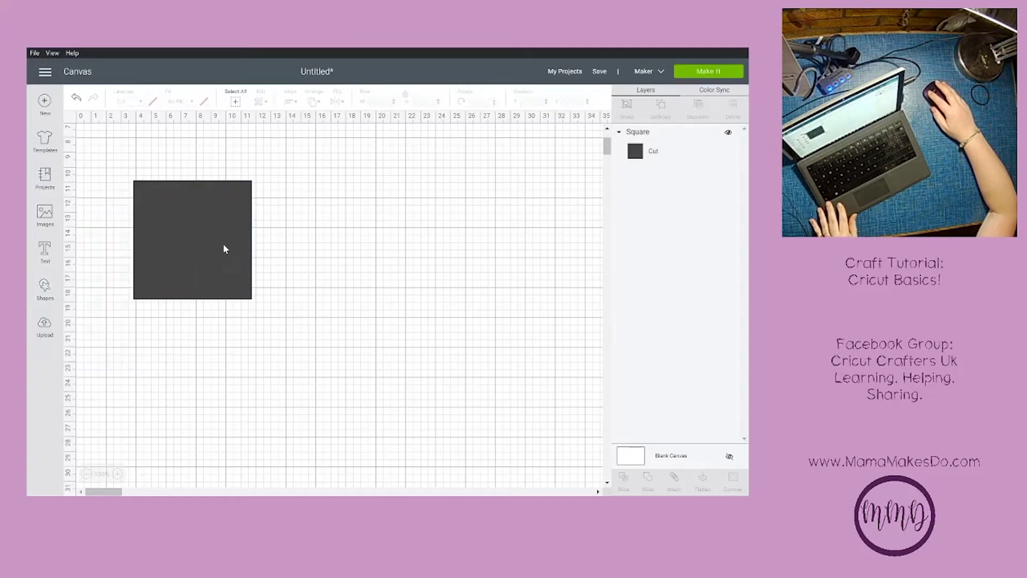
left_click_drag(312, 233, 209, 196)
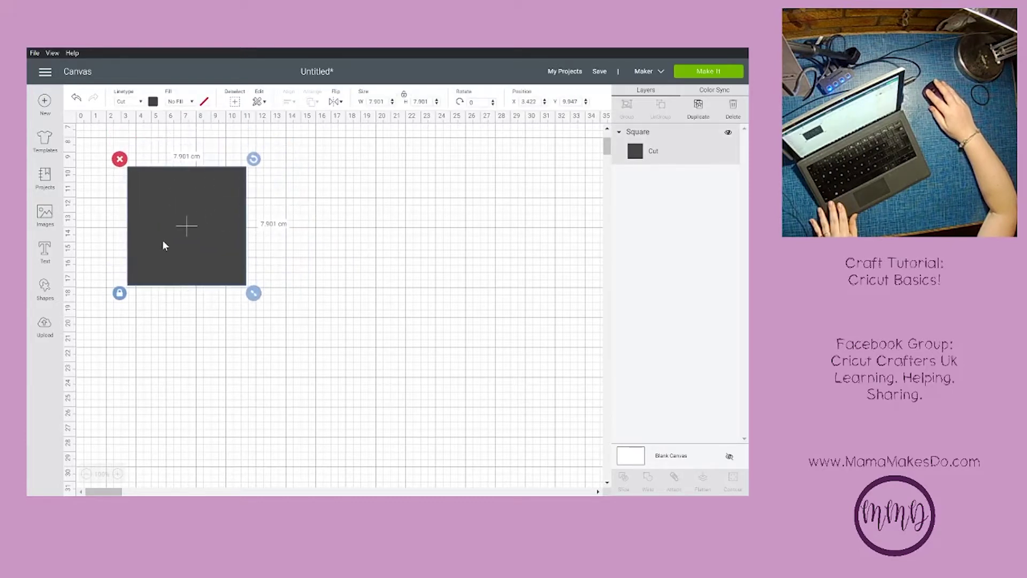
- Duplicate the square, then undo the duplicate and reselect the original square
left_click(44, 287)
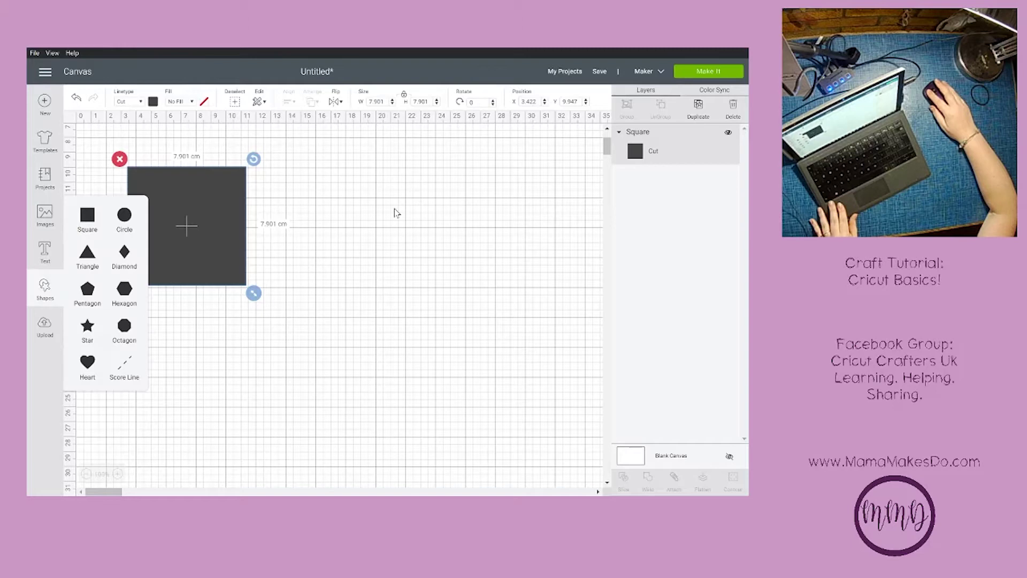
left_click(391, 274)
left_click(208, 203)
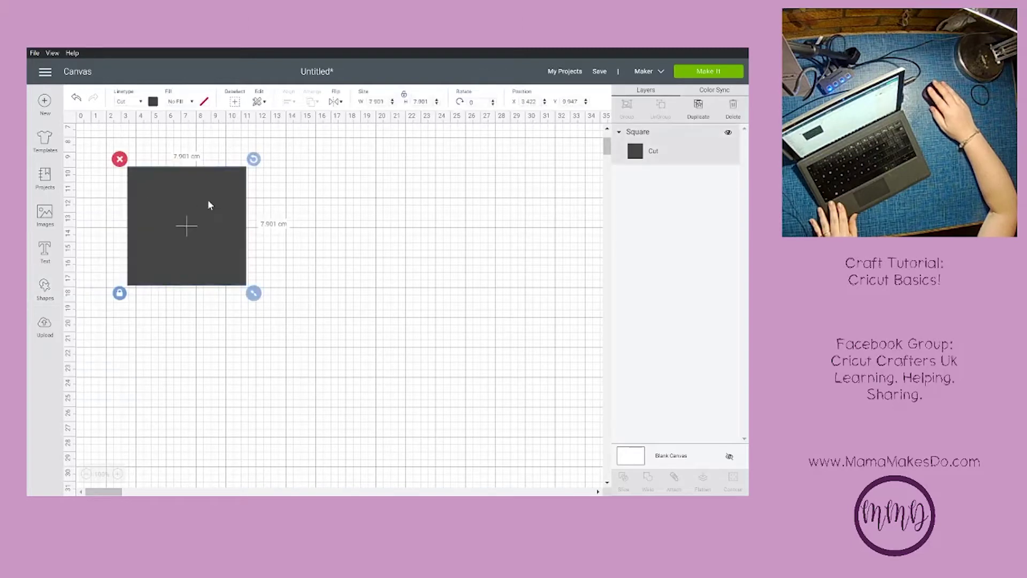
right_click(208, 204)
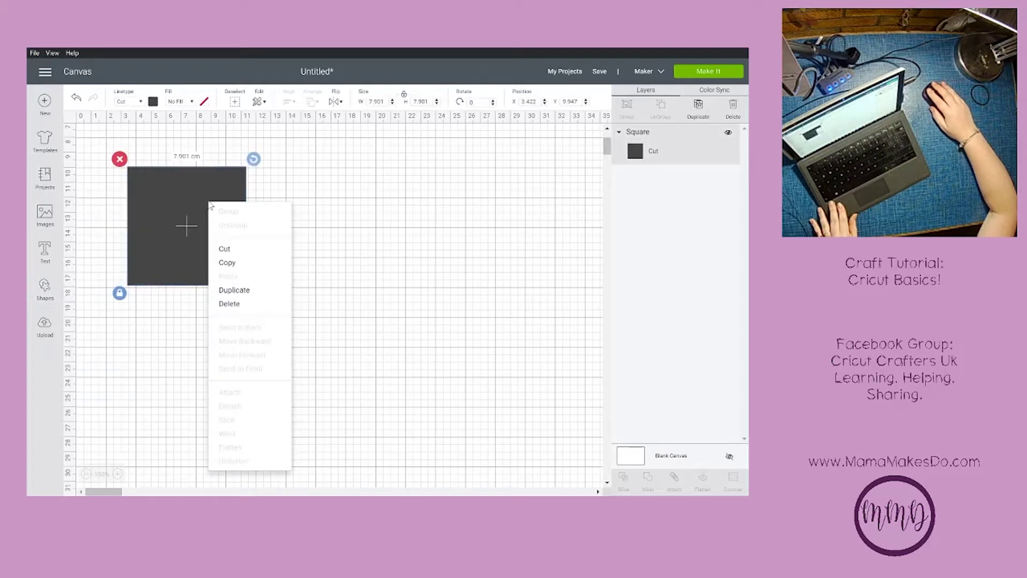
left_click(245, 293)
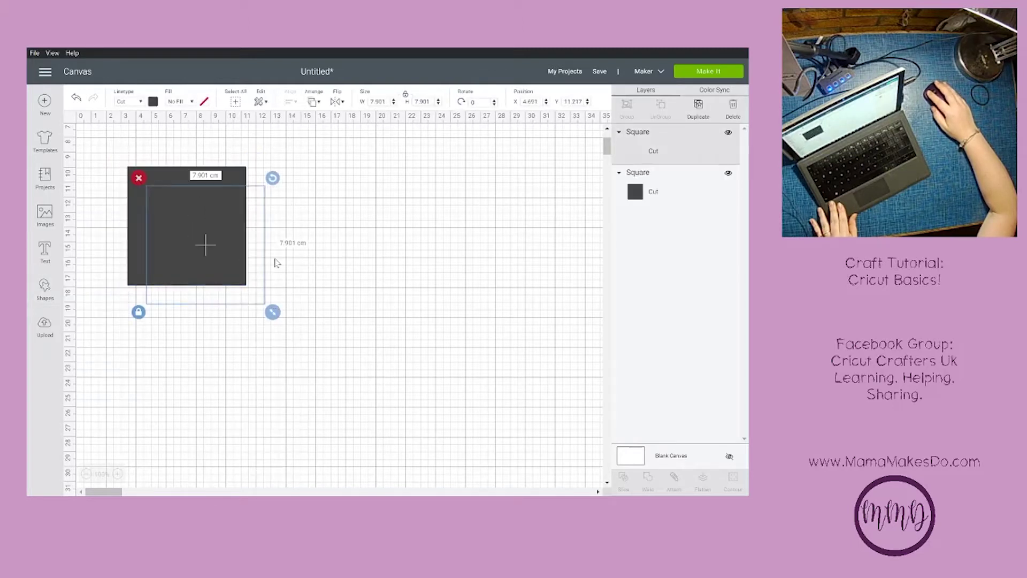
left_click(75, 96)
left_click(239, 223)
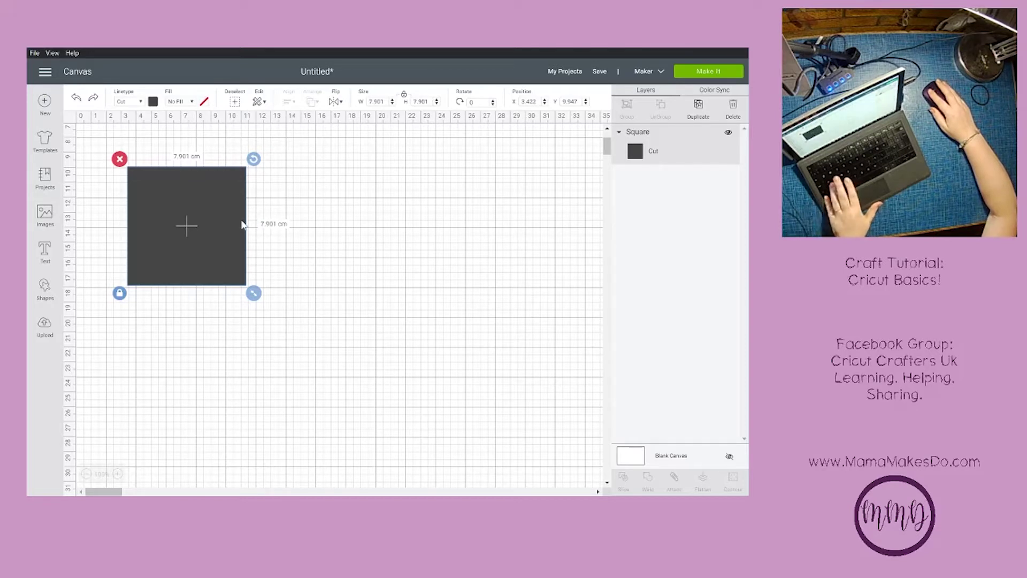
- Paste three copies of the square, placing two in a row beside the first and one below it
left_click(375, 300)
key("ctrl+v")
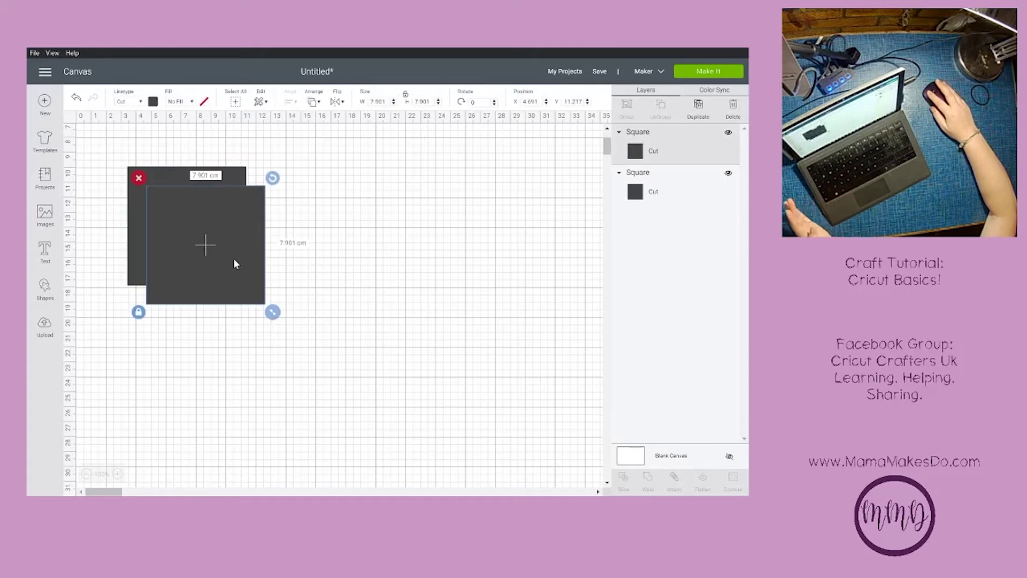
left_click_drag(236, 264, 348, 240)
left_click(373, 352)
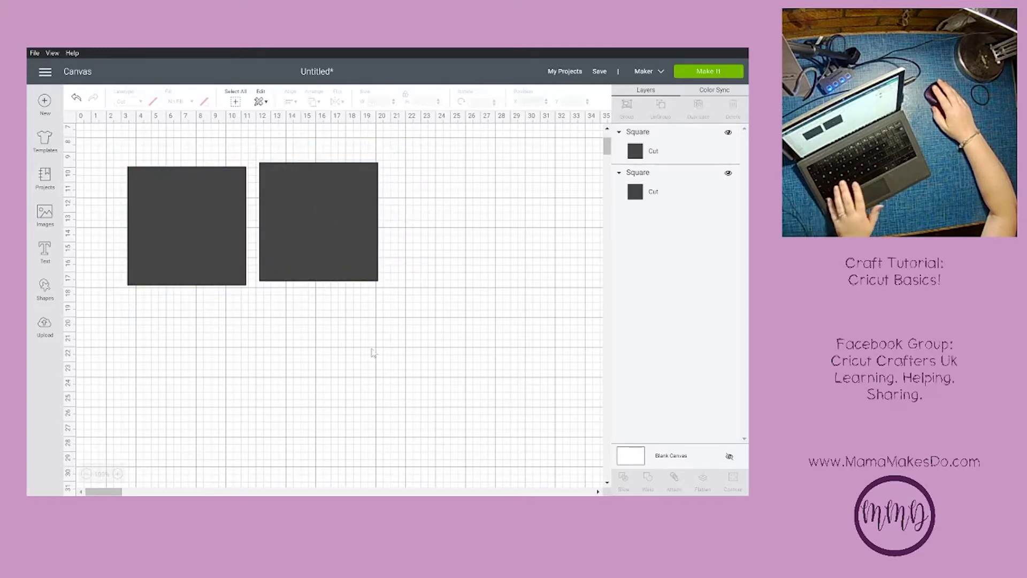
key("ctrl+v")
left_click_drag(225, 263, 492, 213)
left_click(404, 322)
key("ctrl+v")
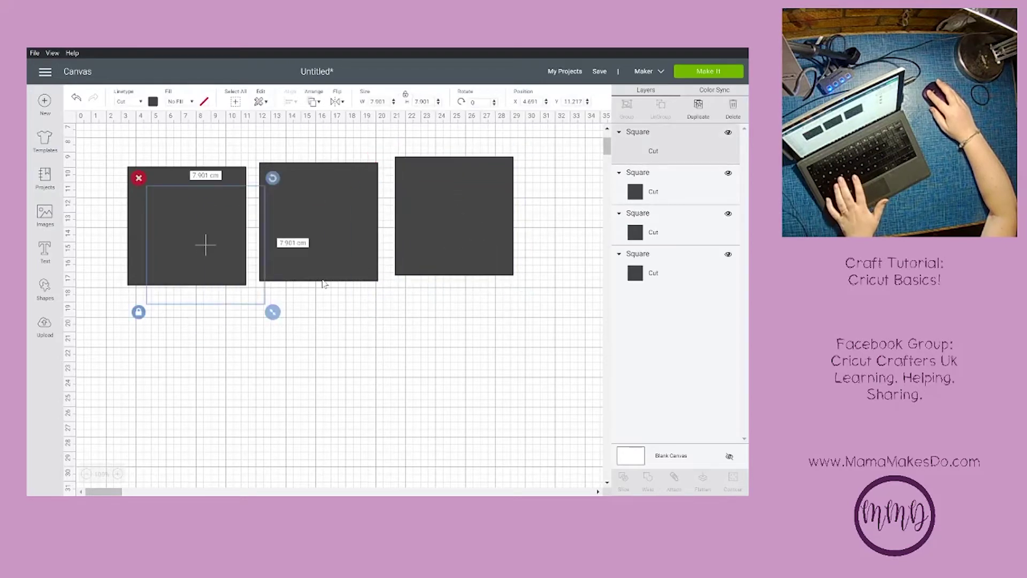
left_click_drag(236, 267, 215, 382)
left_click(330, 360)
left_click(215, 220)
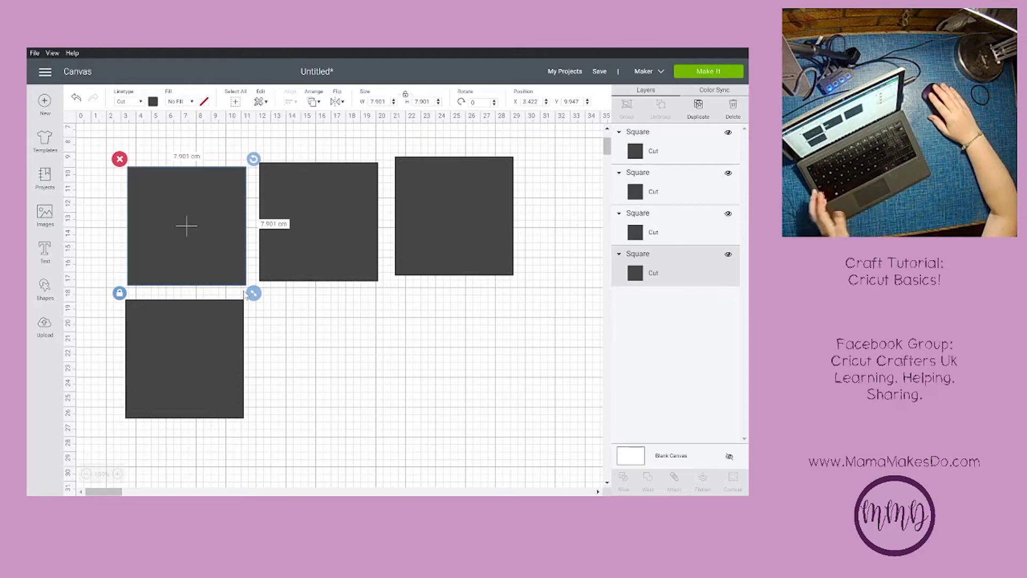
- Remove the top-left square and paste two copies into the bottom row, middle and right
key("Delete")
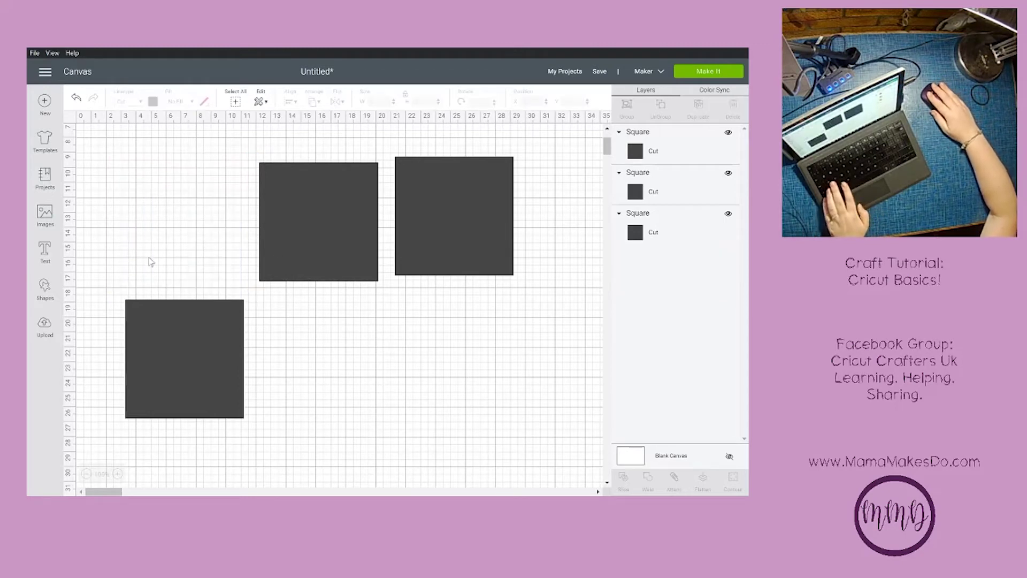
key("ctrl+z")
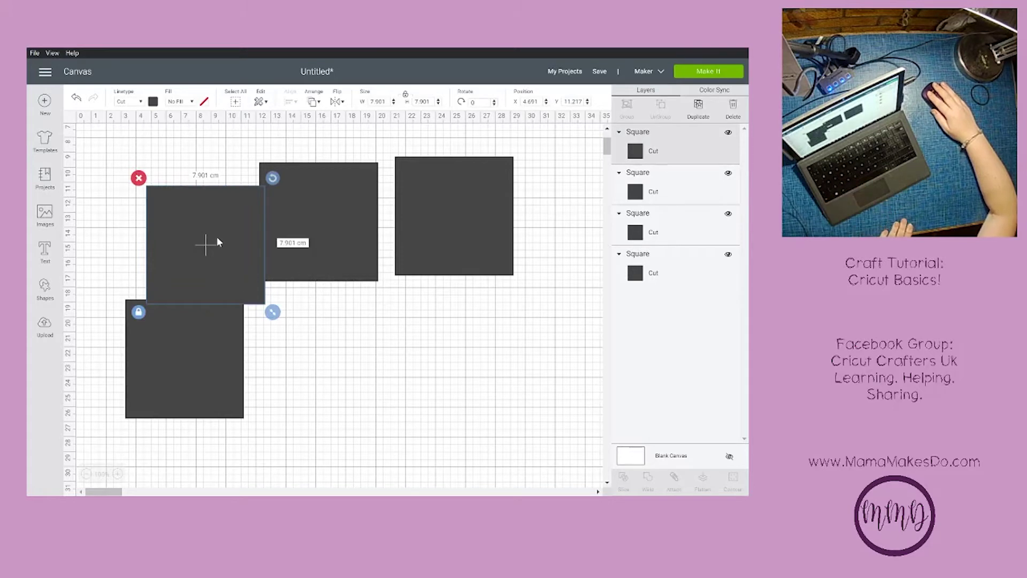
left_click_drag(217, 236, 342, 347)
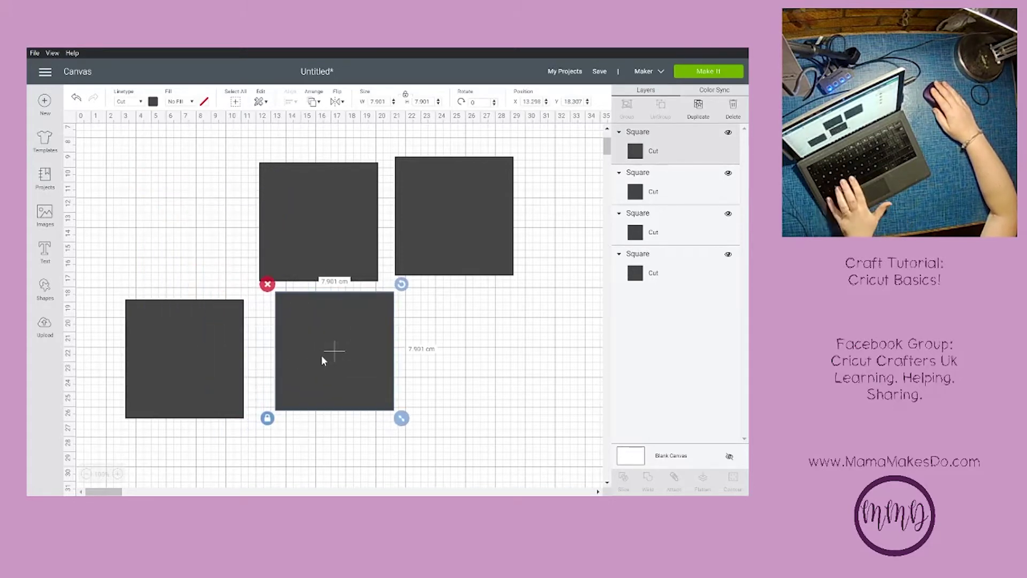
key("ctrl+v")
left_click_drag(250, 244, 494, 350)
- Move the bottom-left square up into the empty top-left spot and select it
left_click(140, 196)
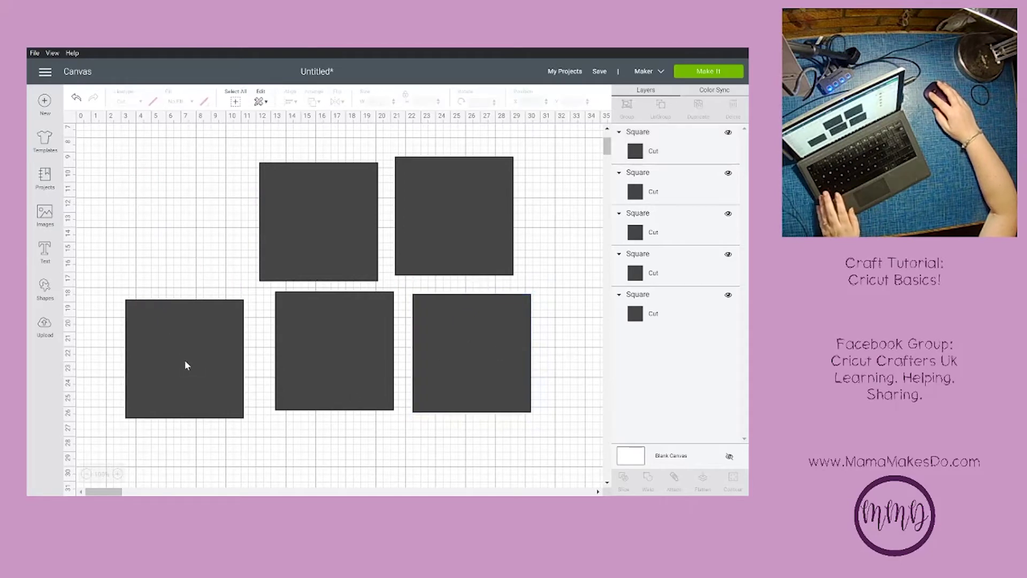
left_click_drag(185, 360, 159, 208)
left_click(179, 298)
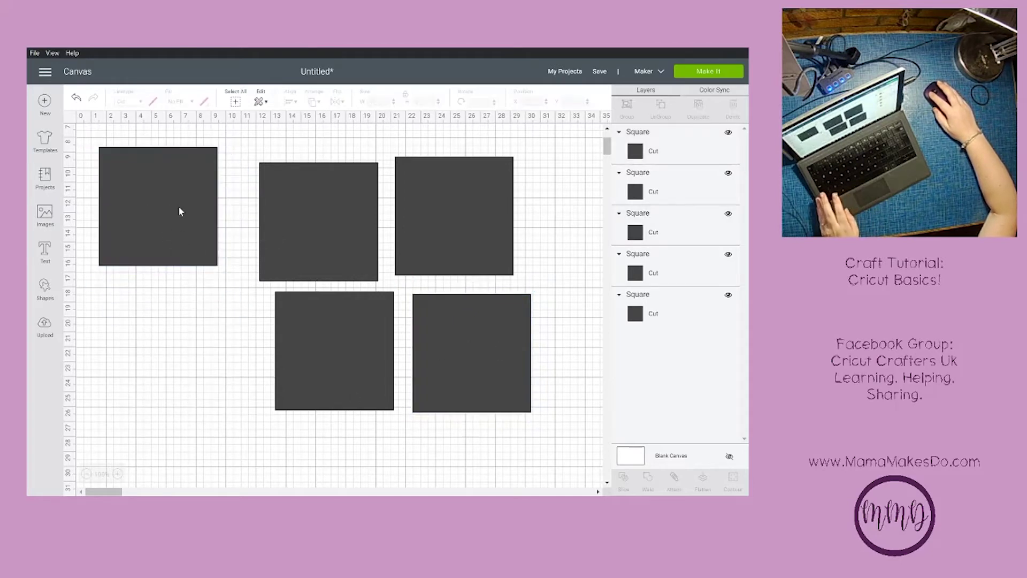
left_click(179, 207)
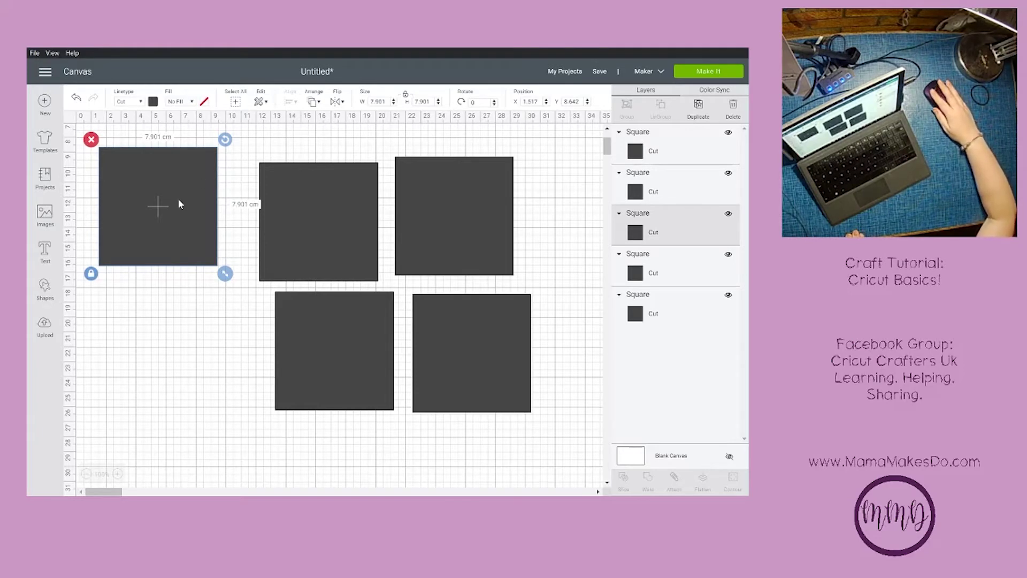
- Shift the top-left square slightly, then nudge it with single arrow-key steps
left_click_drag(147, 166, 150, 188)
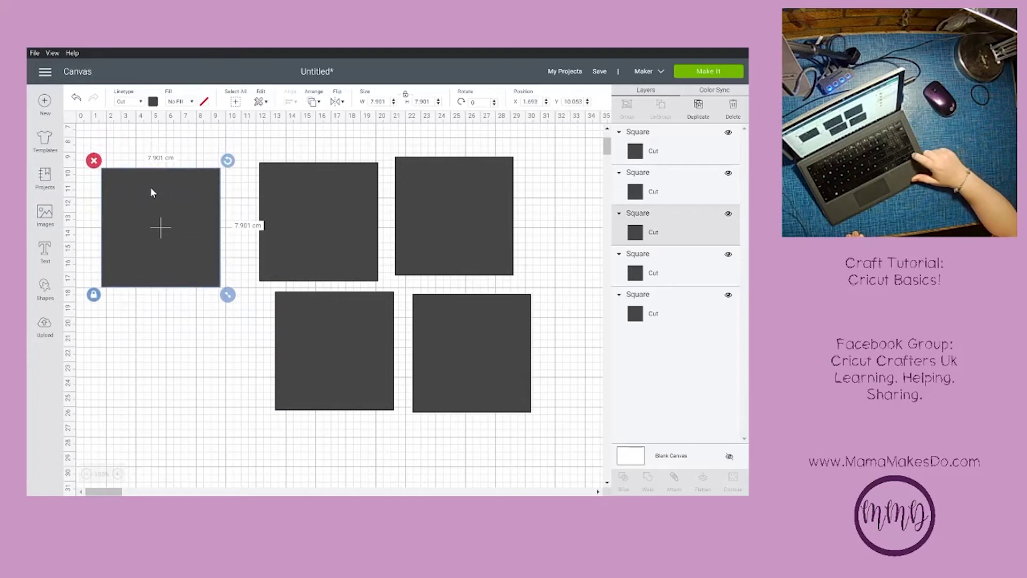
key("Right")
key("Right")
key("Right")
key("Right")
key("Right")
key("Right")
key("Right")
key("Right")
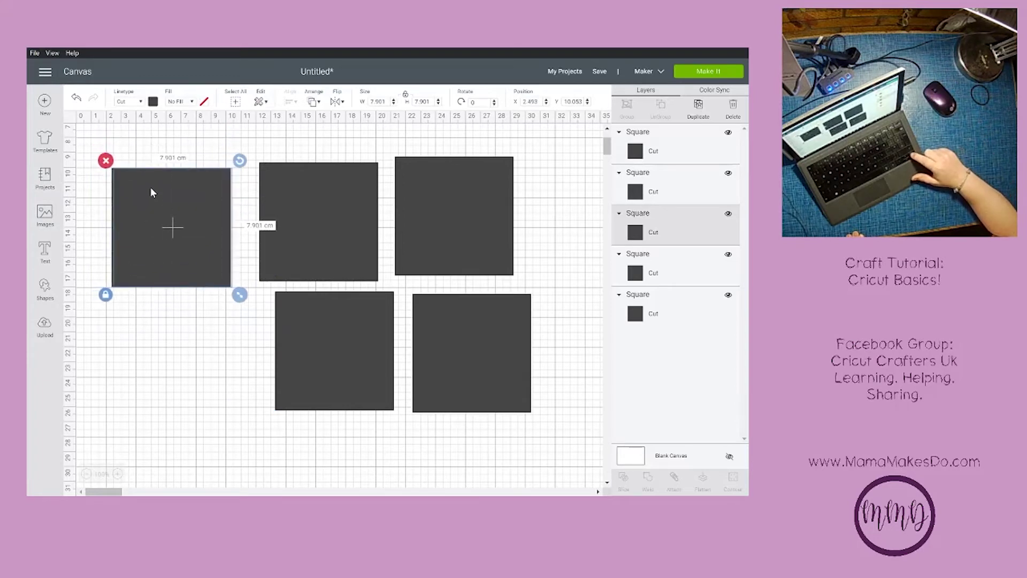
key("Right")
key("Right")
key("Left")
key("Left")
key("Left")
key("Left")
key("Left")
key("Left")
key("Left")
key("Left")
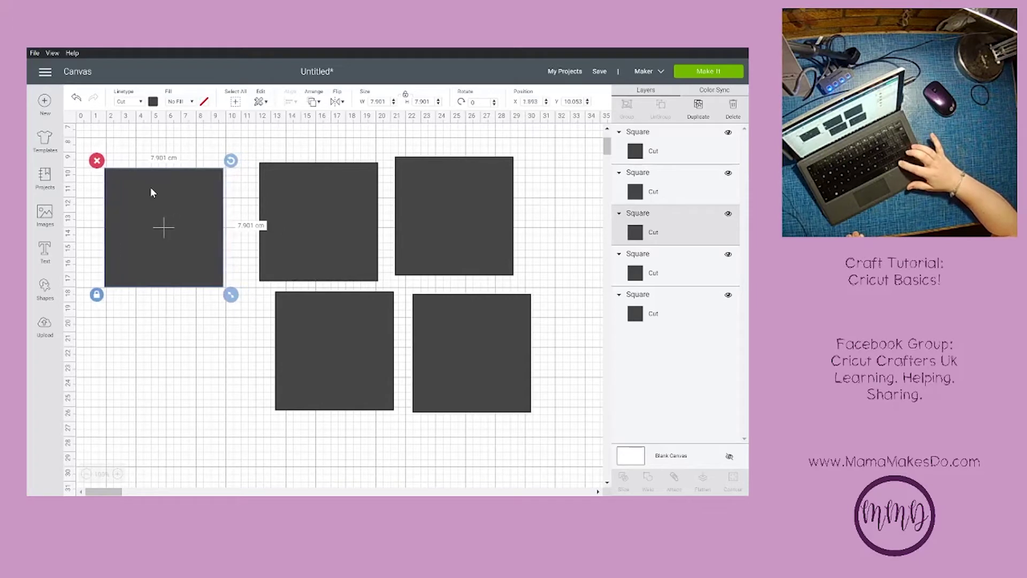
key("Right")
key("Right")
key("Right")
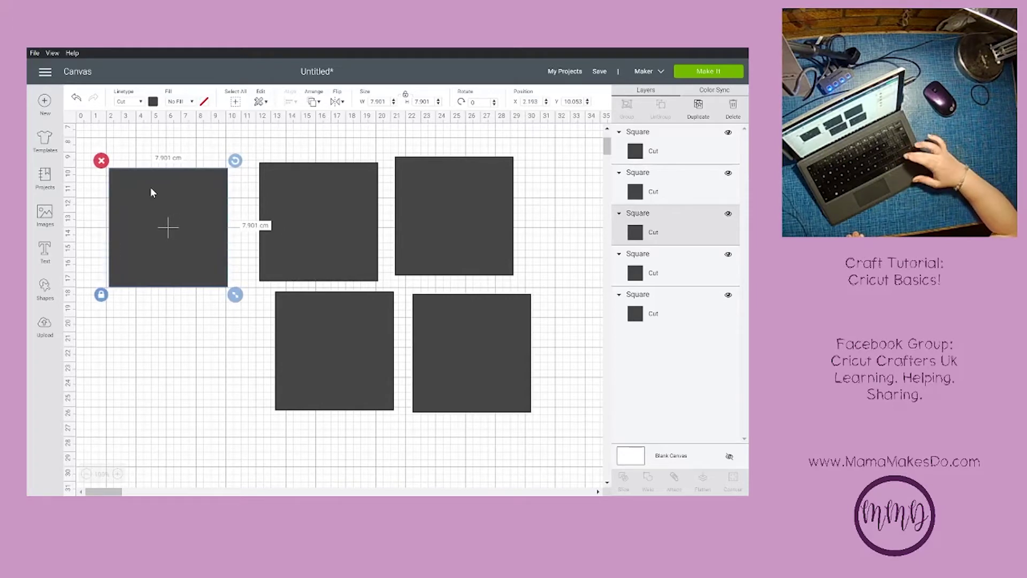
key("Up")
key("Down")
key("Down")
key("Down")
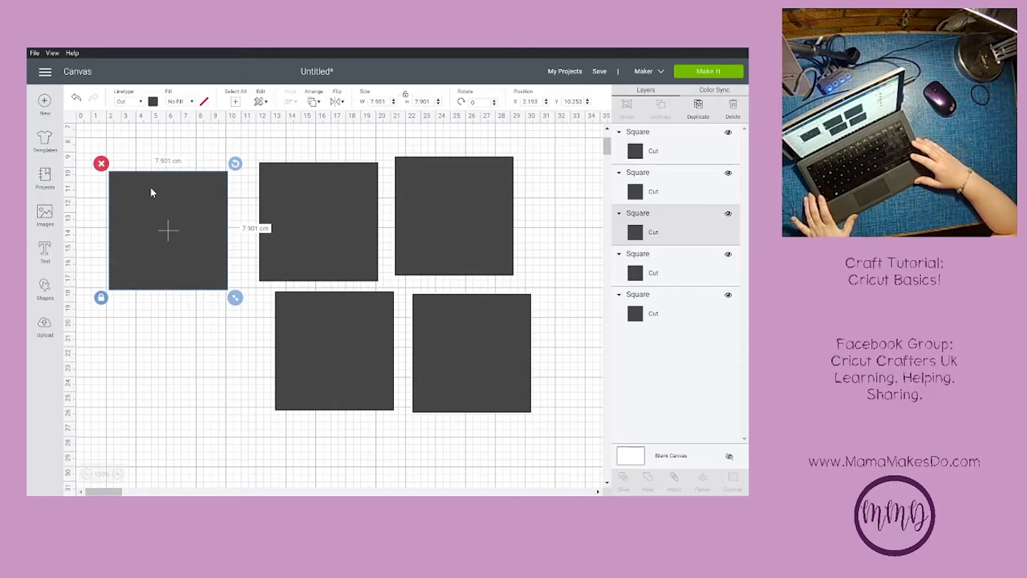
- Nudge the square in larger Shift+arrow steps, ending at X 1.193, Y 11.253
key("shift+Right")
key("shift+Right")
key("shift+Right")
key("shift+Right")
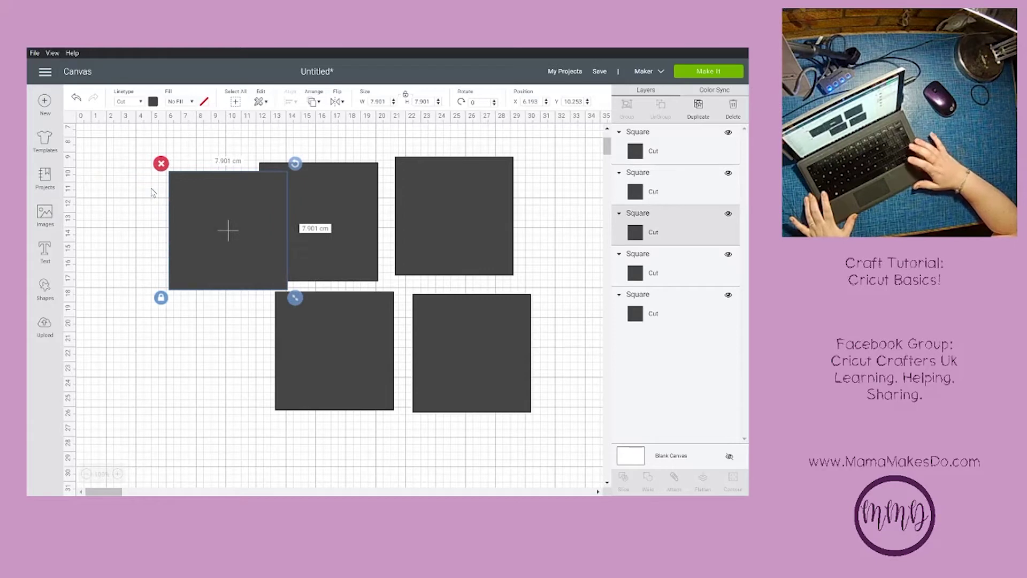
key("shift+Left")
key("shift+Left")
key("shift+Left")
key("shift+Left")
key("shift+Left")
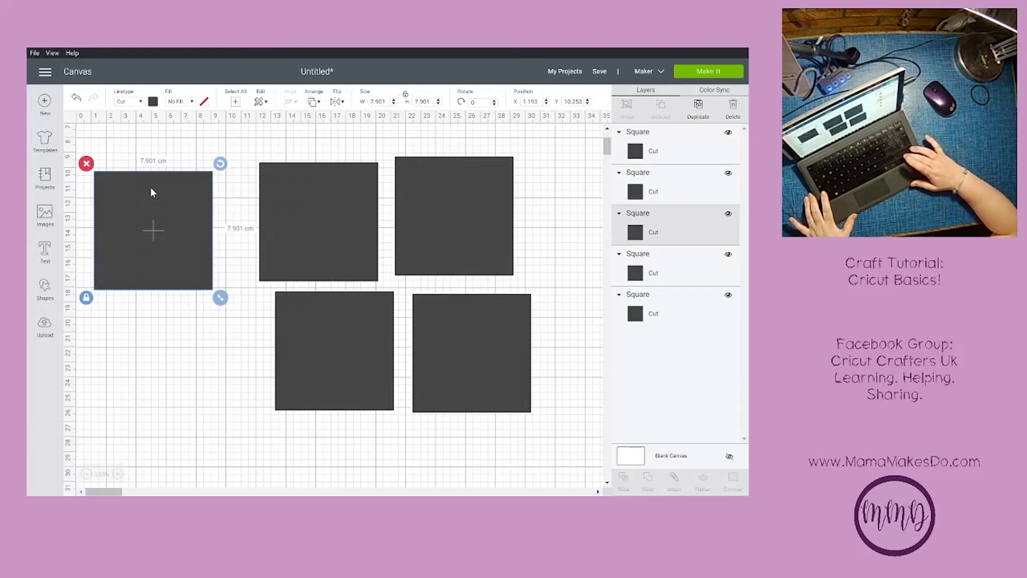
key("shift+Up")
key("shift+Up")
key("shift+Up")
key("shift+Down")
key("shift+Down")
key("shift+Down")
key("shift+Down")
key("shift+Down")
key("shift+Down")
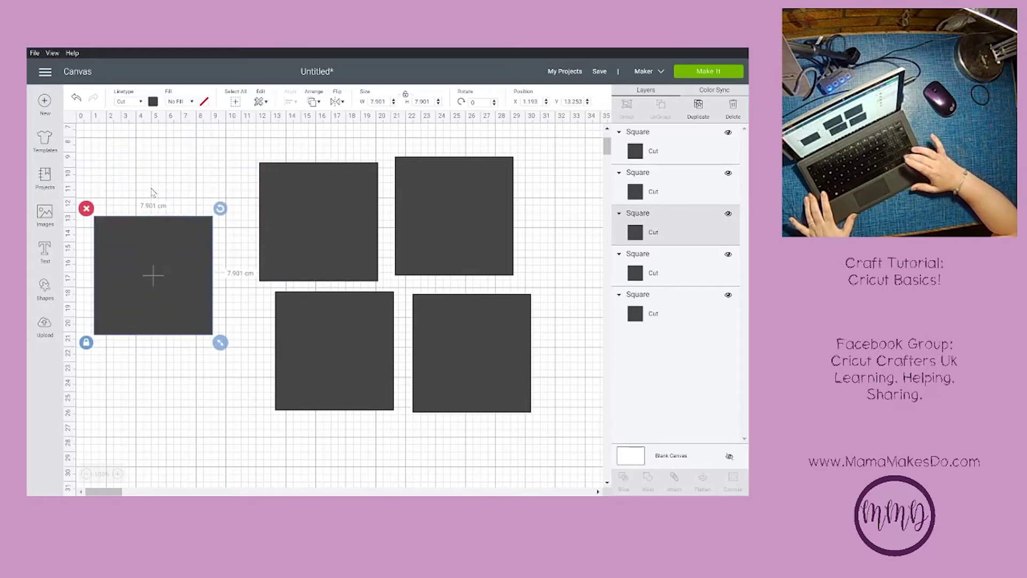
key("shift+Up")
key("shift+Up")
key("shift+Up")
key("shift+Up")
key("shift+Up")
key("shift+Up")
key("shift+Down")
key("shift+Down")
key("shift+Down")
key("shift+Down")
key("shift+Down")
key("shift+Down")
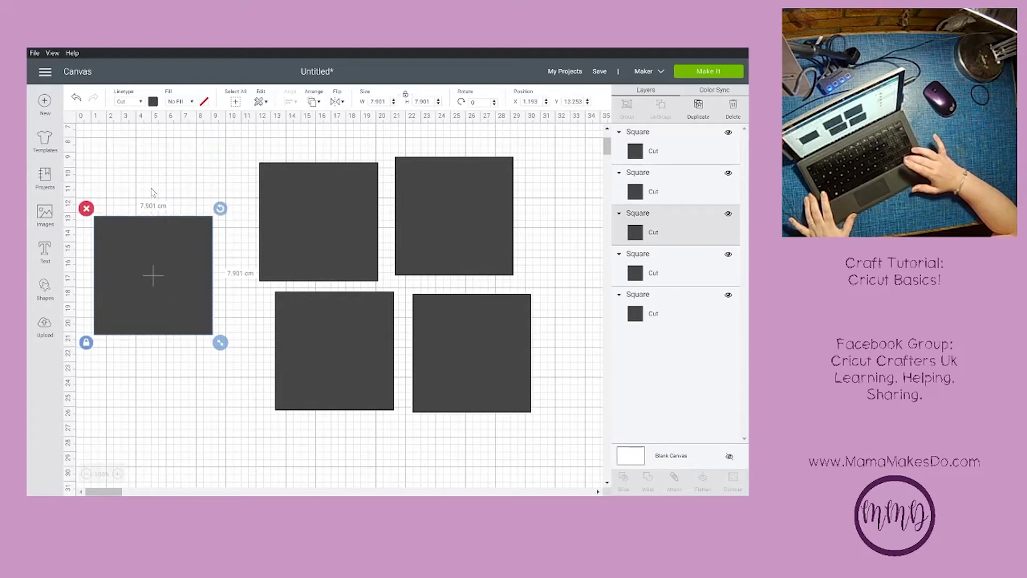
key("shift+Up")
key("shift+Up")
key("shift+Up")
key("shift+Up")
key("shift+Down")
key("shift+Down")
key("shift+Down")
key("shift+Up")
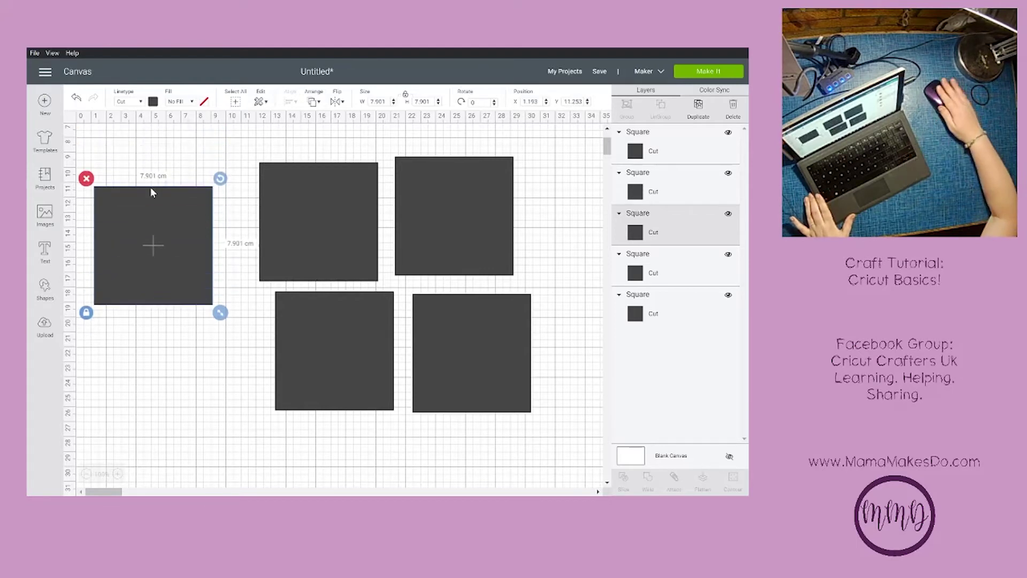
- Marquee-select all five squares, delete them, then undo to restore them
left_click_drag(181, 265, 195, 247)
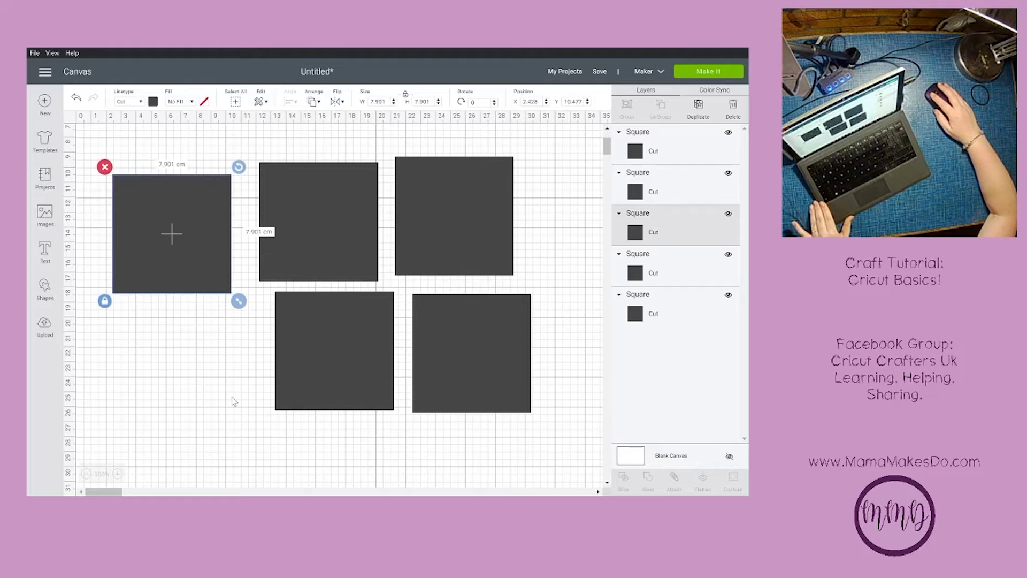
left_click(243, 413)
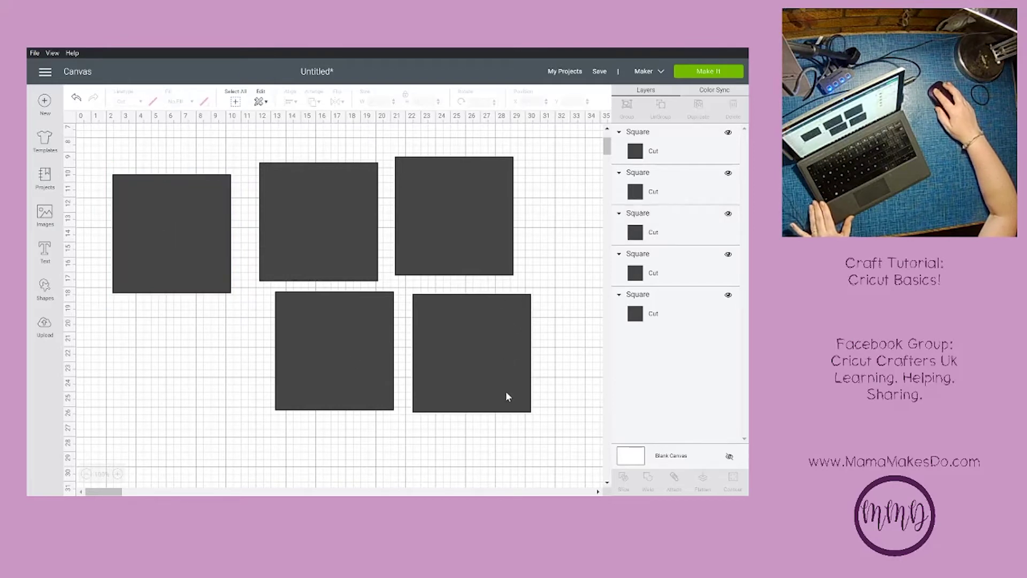
left_click_drag(545, 437, 113, 165)
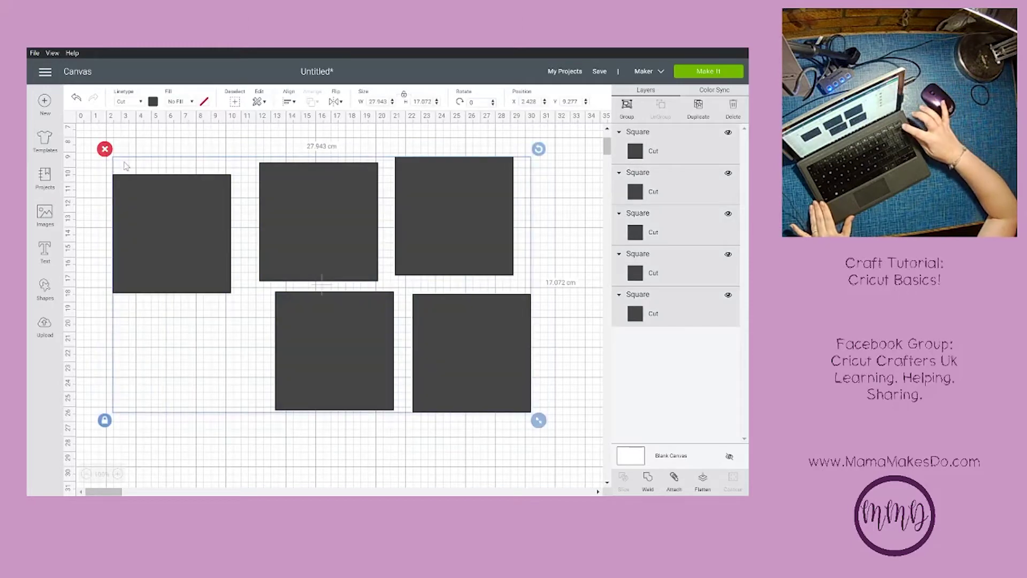
key("Delete")
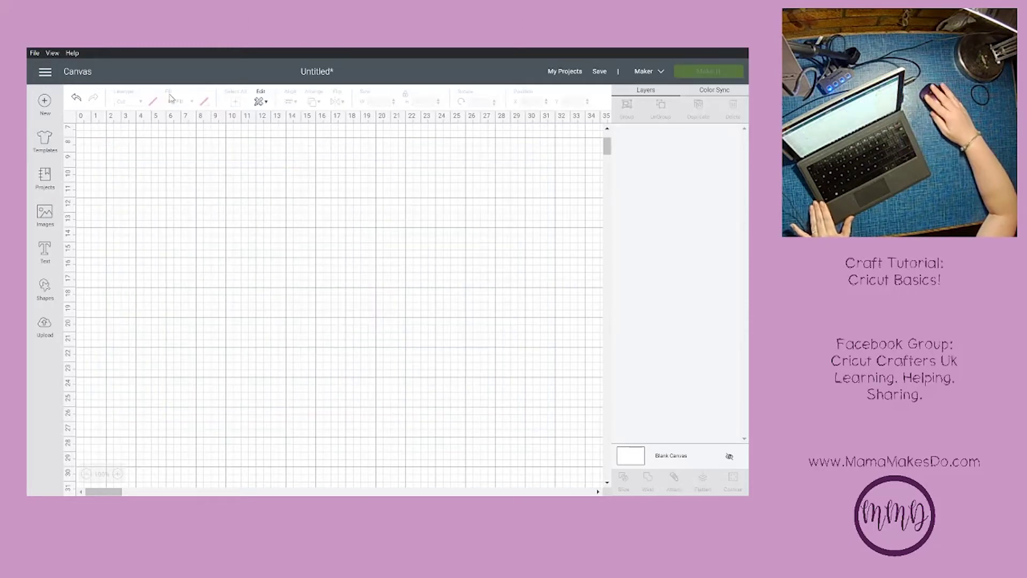
left_click(76, 99)
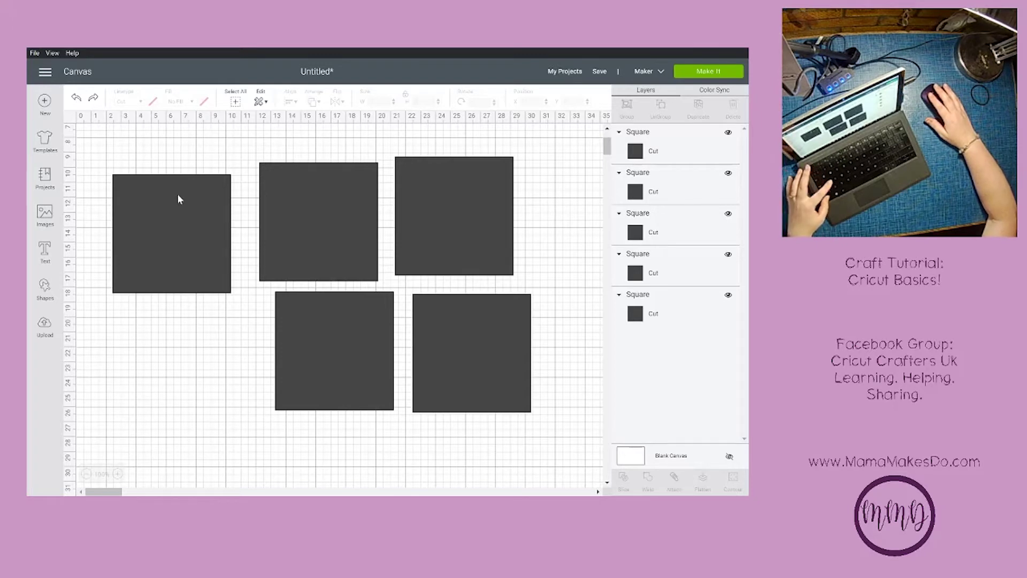
- Select all with Ctrl+A and delete, undo, then delete all five squares again
key("ctrl+a")
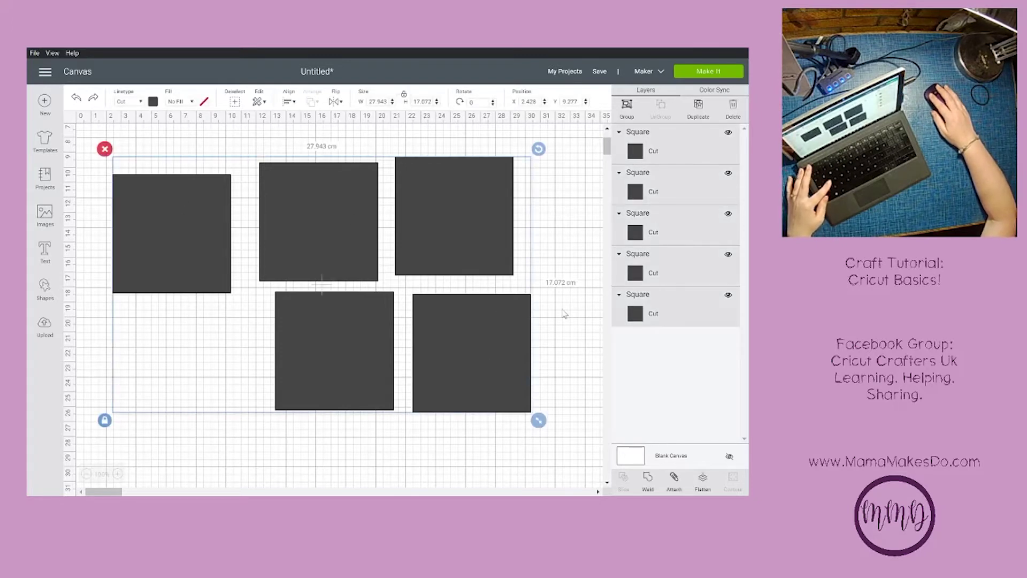
key("Delete")
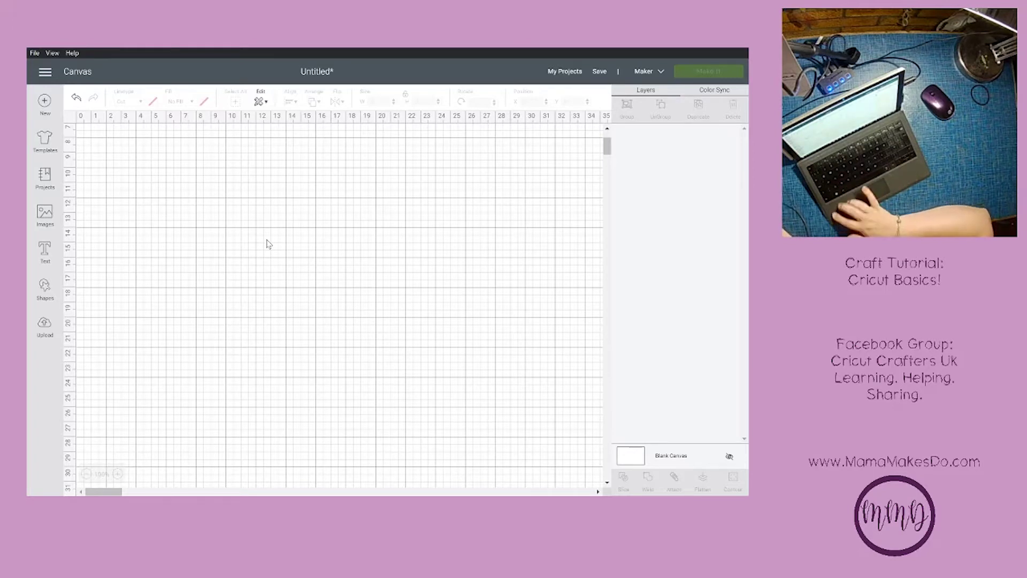
key("ctrl+z")
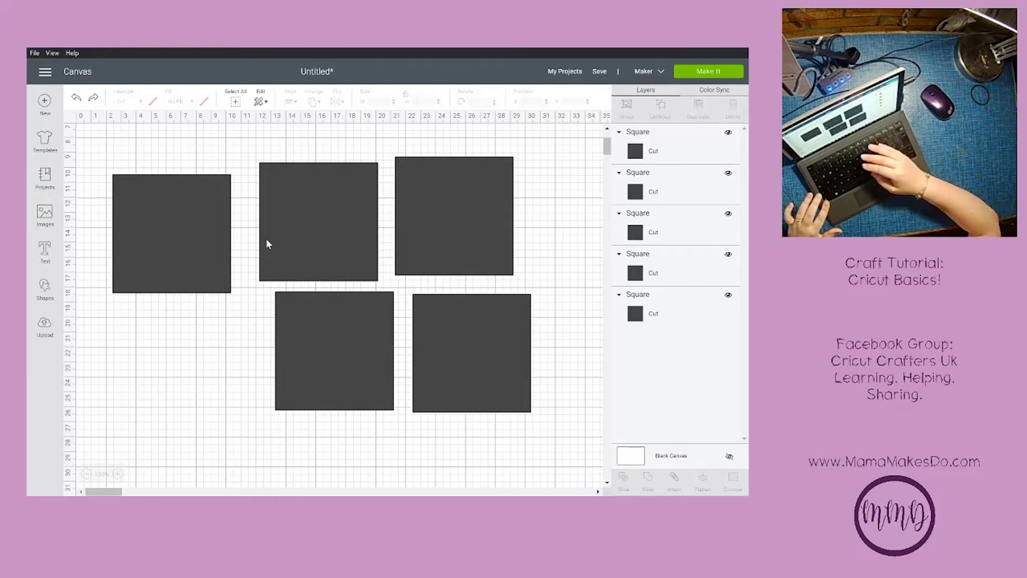
key("ctrl+a")
key("Delete")
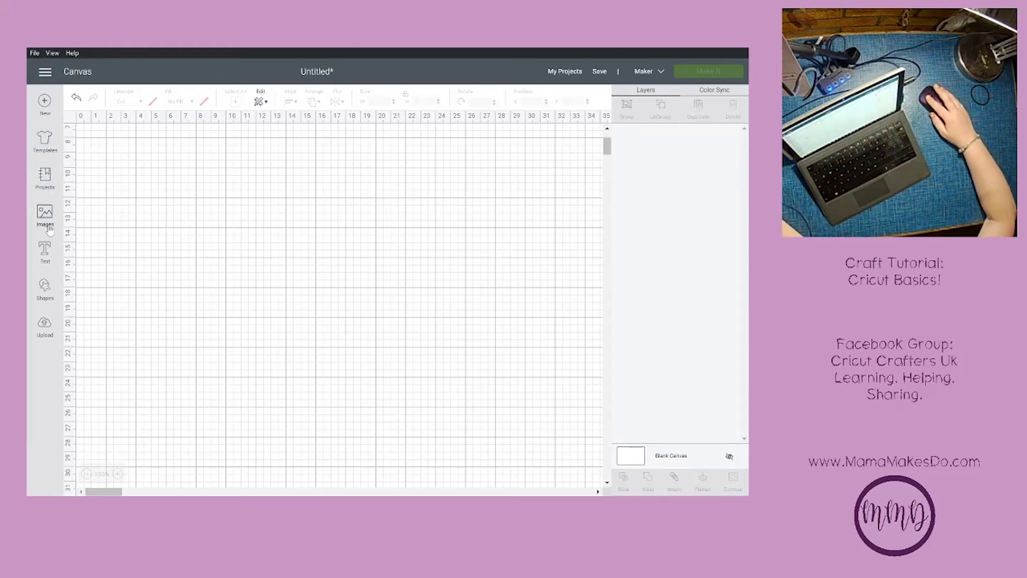
- Add a circle, move it to the left edge and scale it proportionally to 11.675 cm
left_click(46, 283)
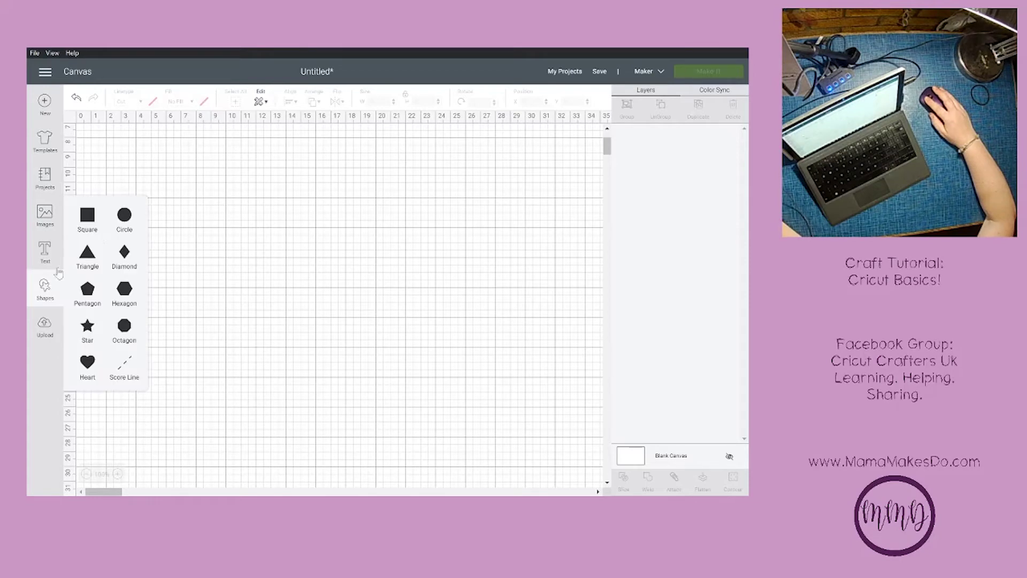
left_click(122, 211)
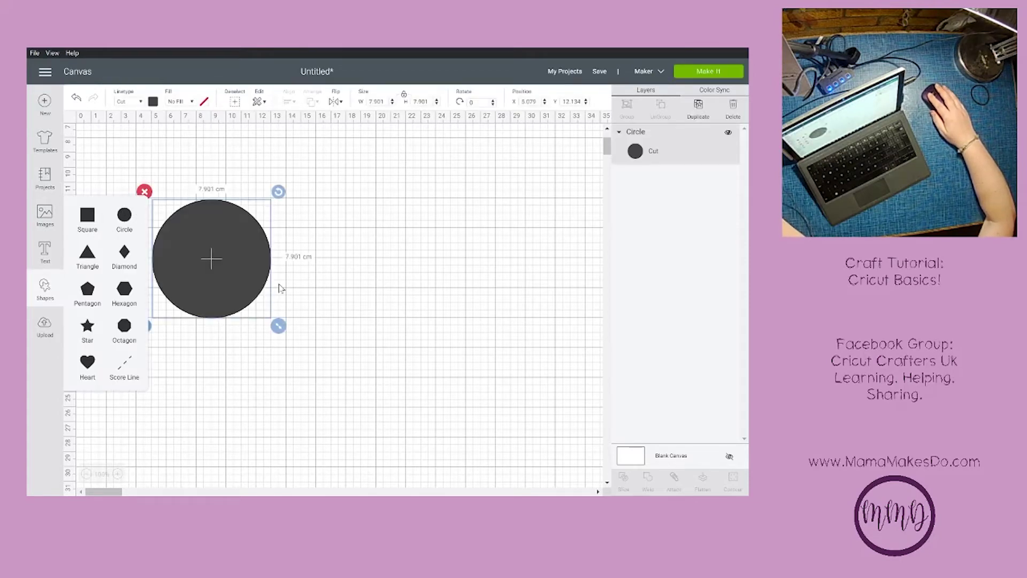
left_click_drag(229, 257, 281, 213)
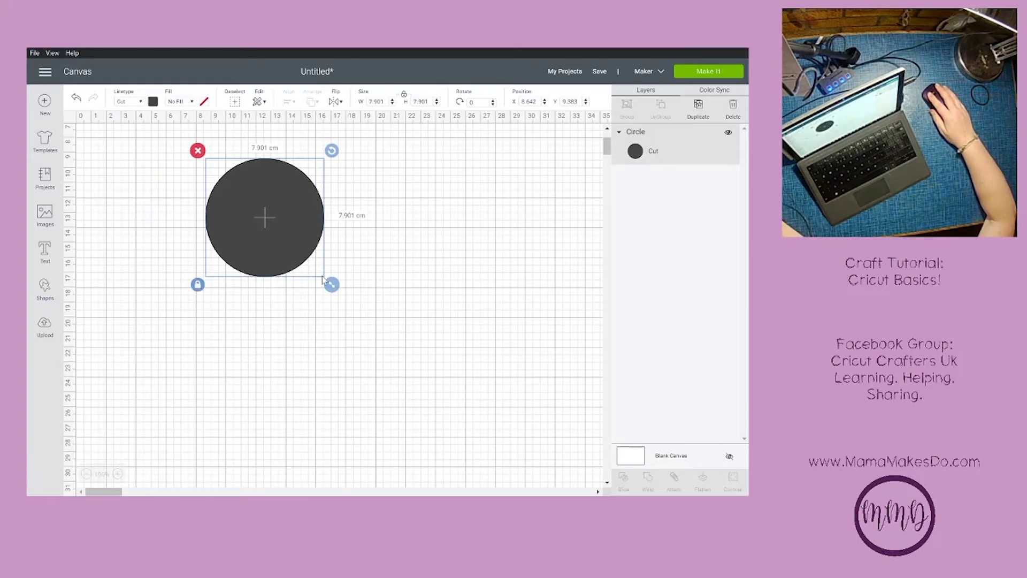
left_click_drag(332, 284, 567, 493)
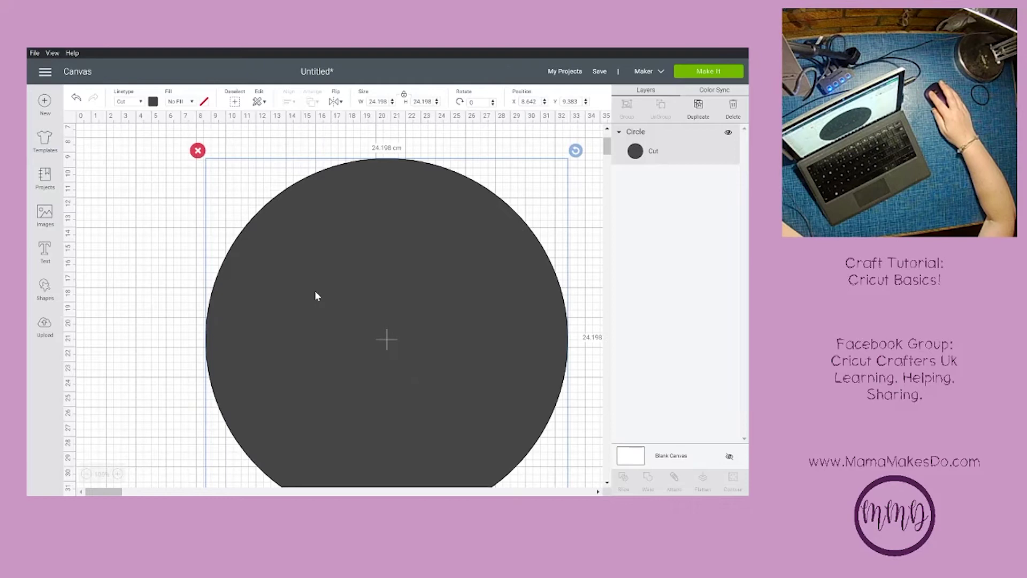
left_click_drag(378, 319, 250, 254)
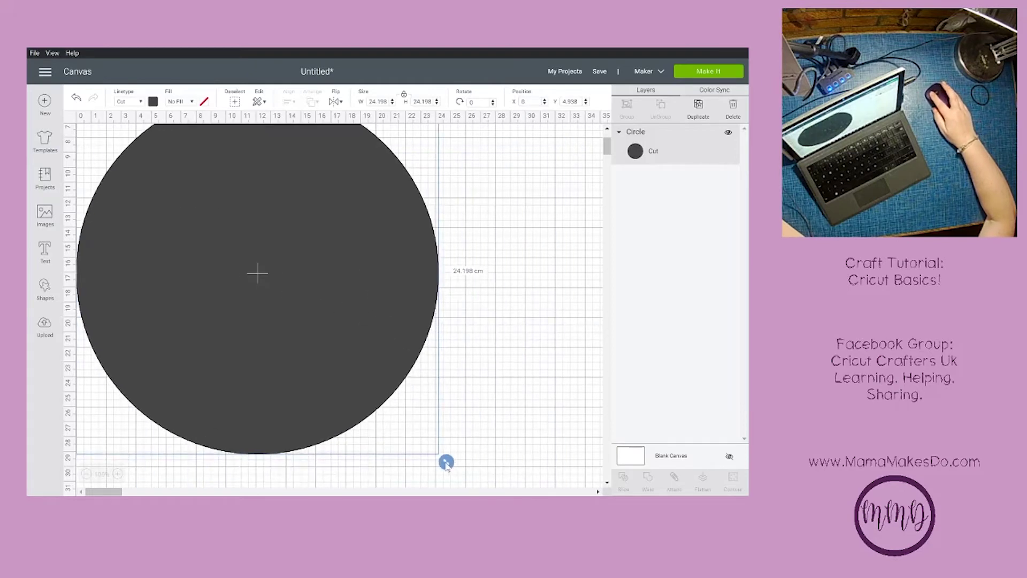
left_click_drag(446, 464, 341, 283)
mouse_move(390, 348)
left_mouse_down()
mouse_move(337, 292)
mouse_move(377, 334)
left_mouse_up()
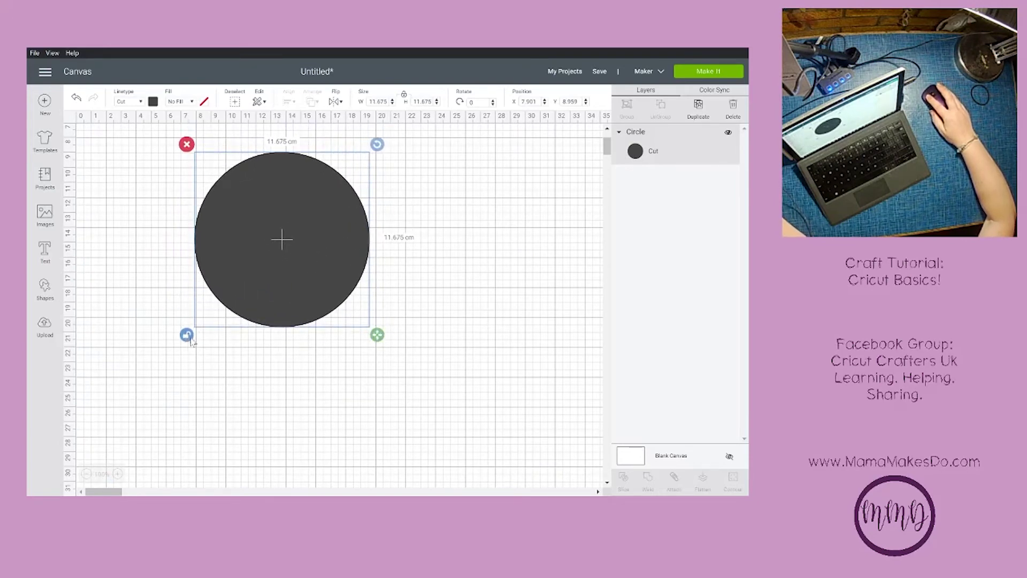
- Stretch the circle into an oval, undo that, then resize it to about 9.8 cm across
left_click_drag(377, 335, 354, 401)
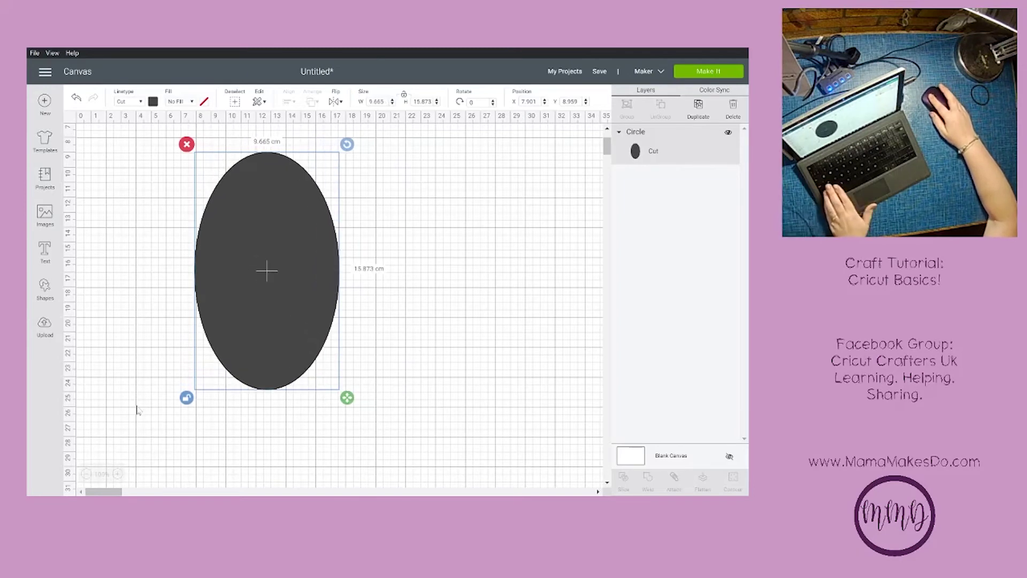
key("ctrl+z")
left_click(278, 299)
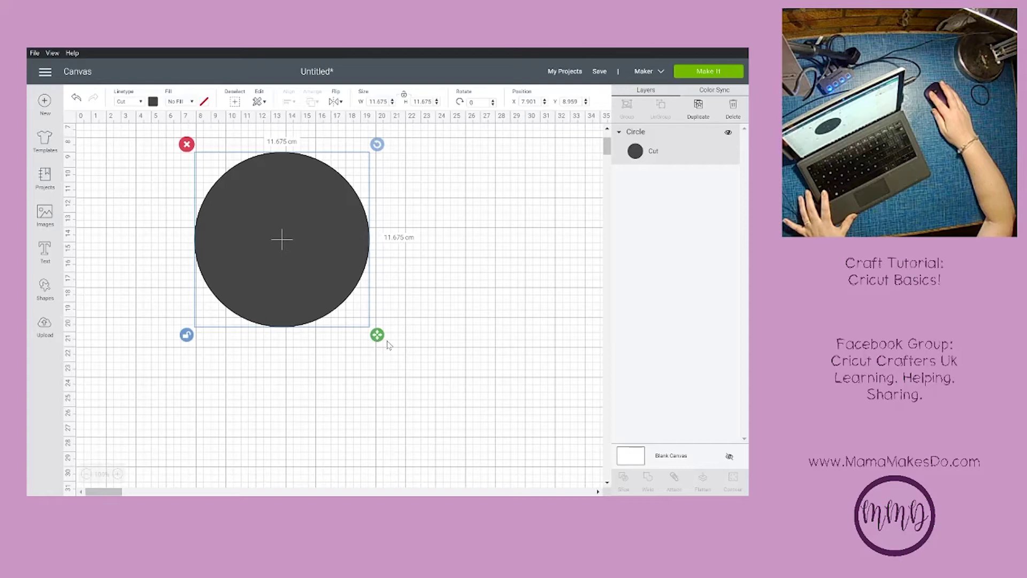
left_click_drag(387, 343, 320, 286)
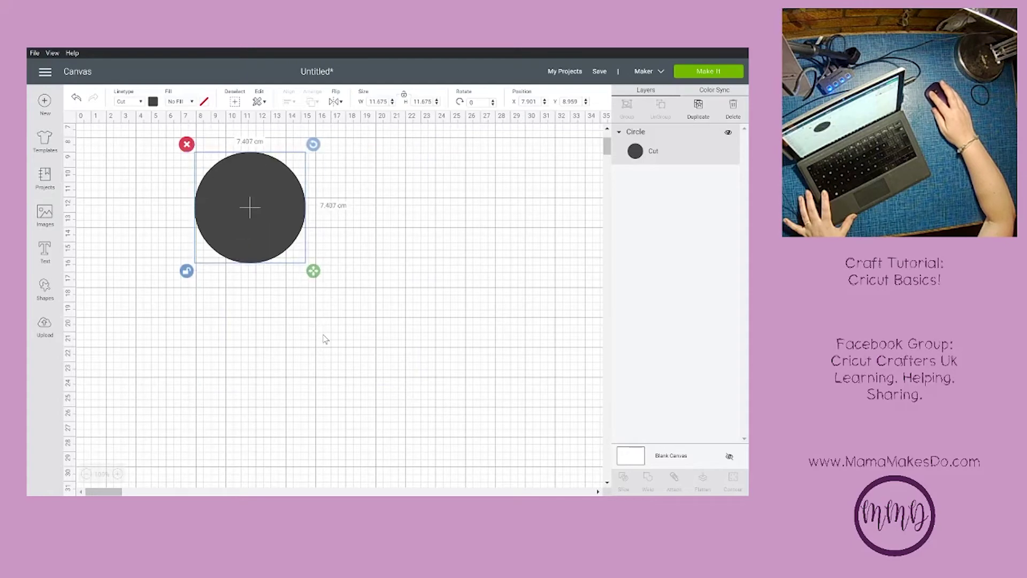
mouse_move(325, 339)
left_mouse_down()
mouse_move(353, 362)
mouse_move(339, 336)
left_mouse_up()
left_click(431, 327)
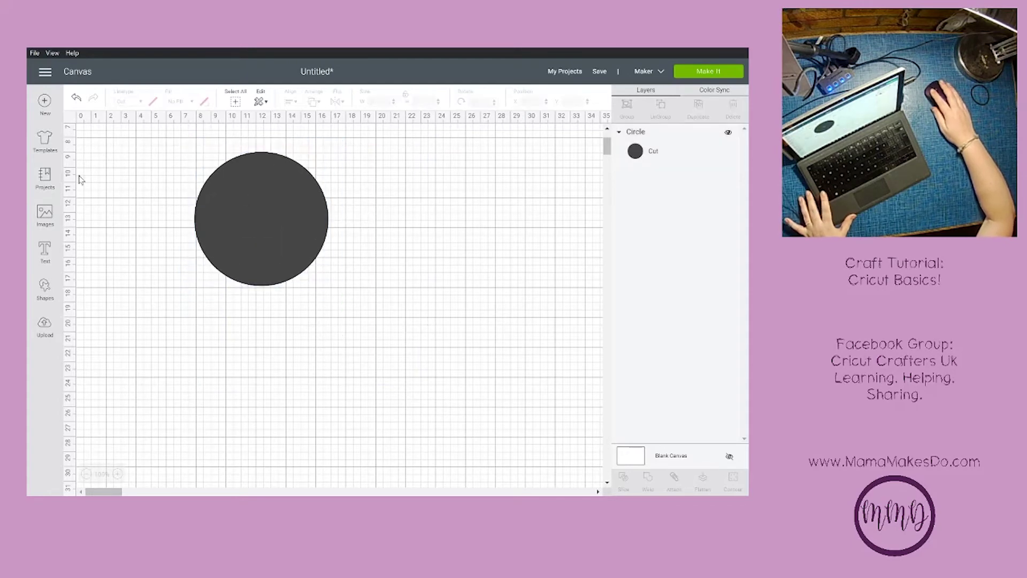
- Add a triangle to the right of the circle and shift the circle slightly left
left_click(49, 287)
left_click(88, 255)
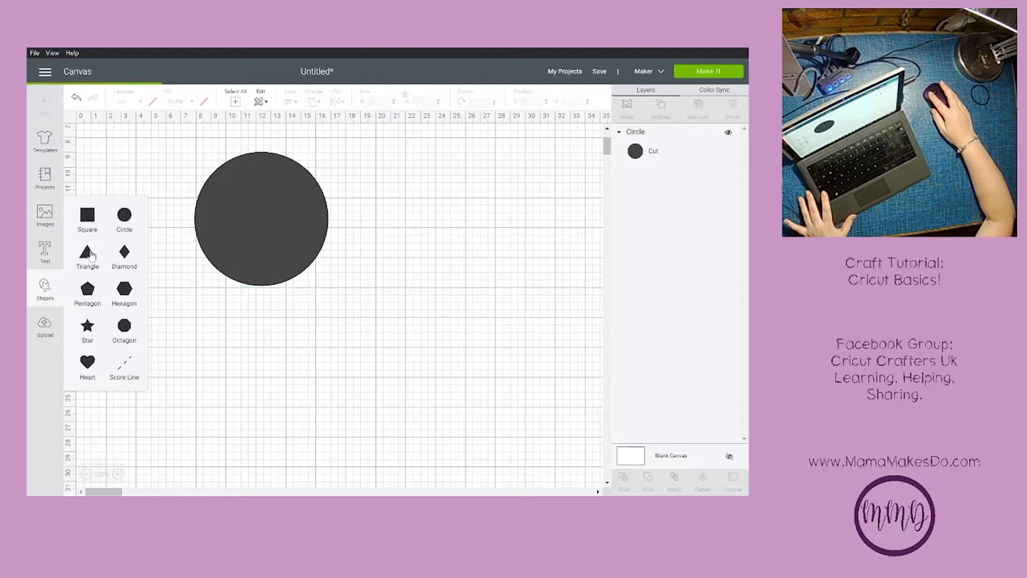
left_click_drag(255, 312, 420, 242)
left_click_drag(212, 220, 183, 222)
- Make the triangle red and move it slightly down and left
left_click(482, 248)
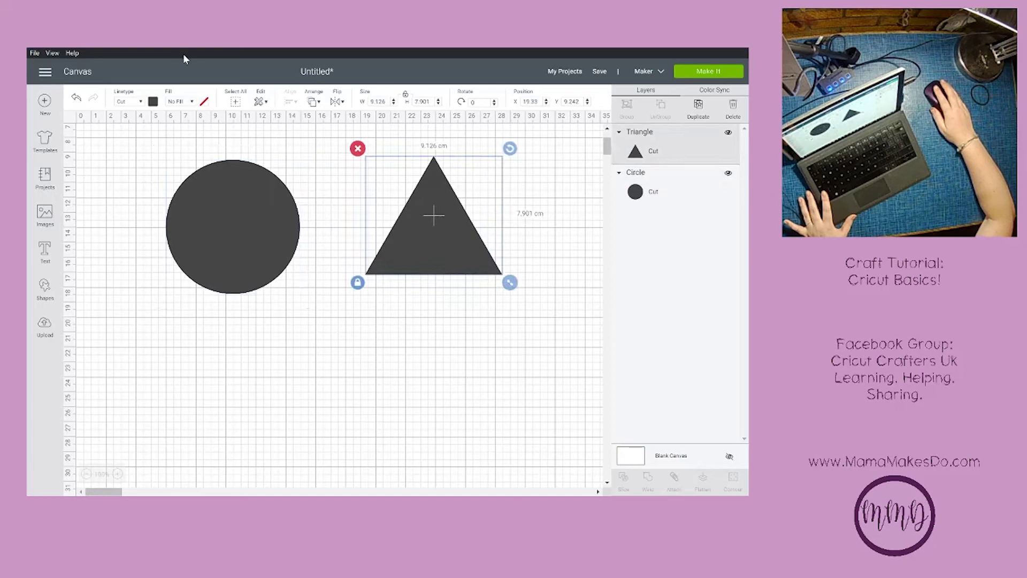
left_click(152, 101)
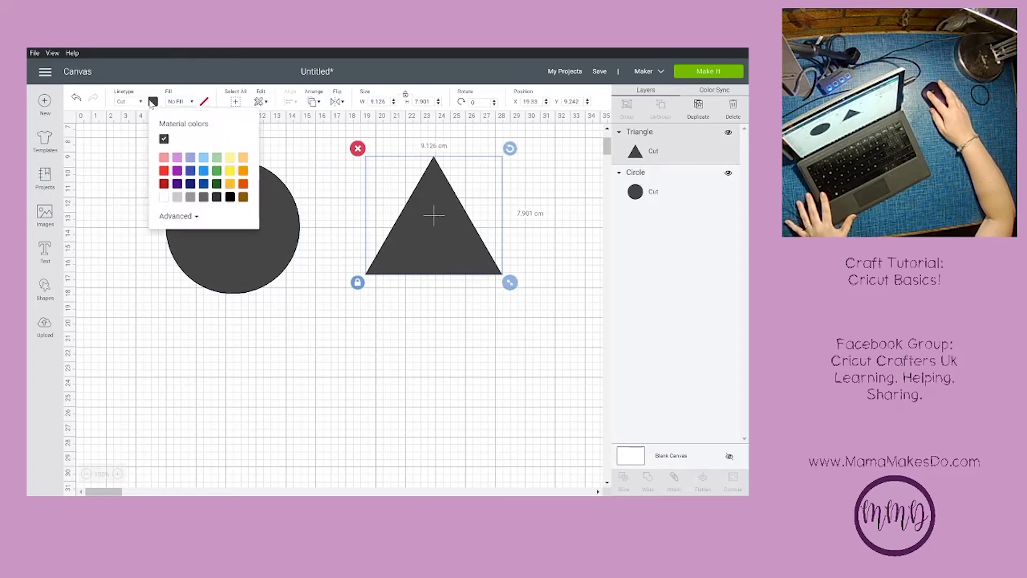
left_click(164, 171)
left_click(388, 360)
left_click_drag(428, 241, 405, 260)
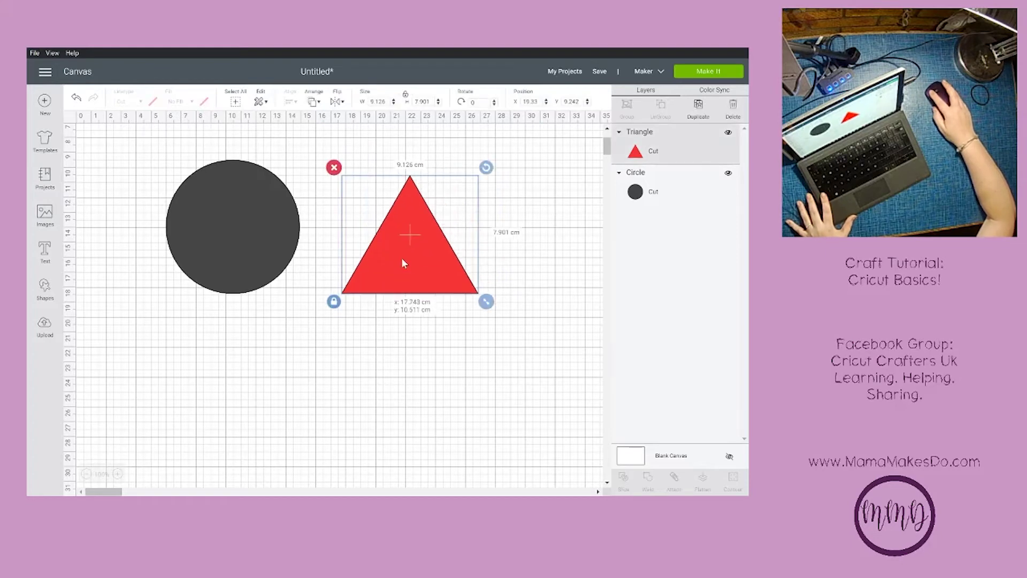
left_click(373, 352)
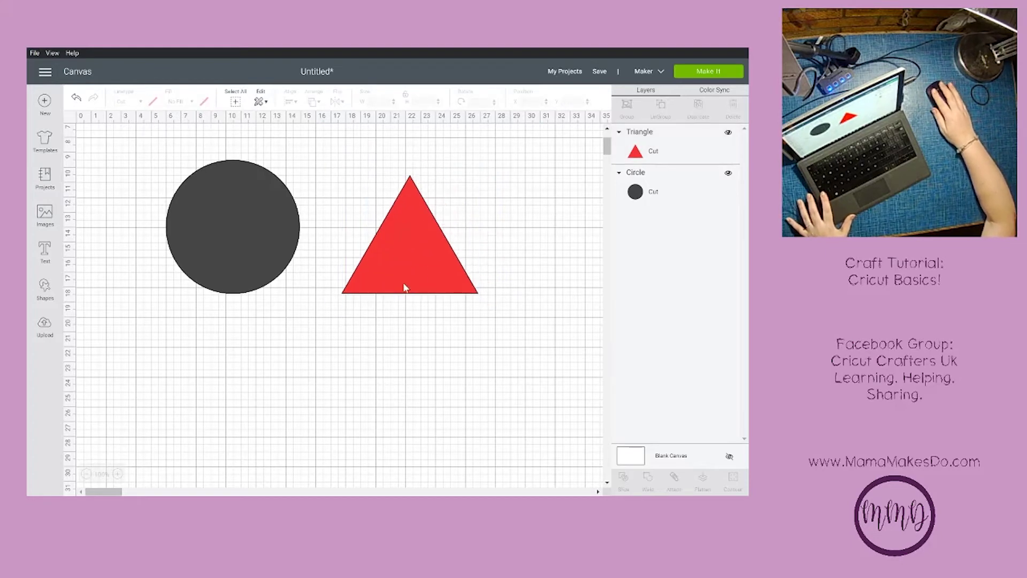
left_click(422, 266)
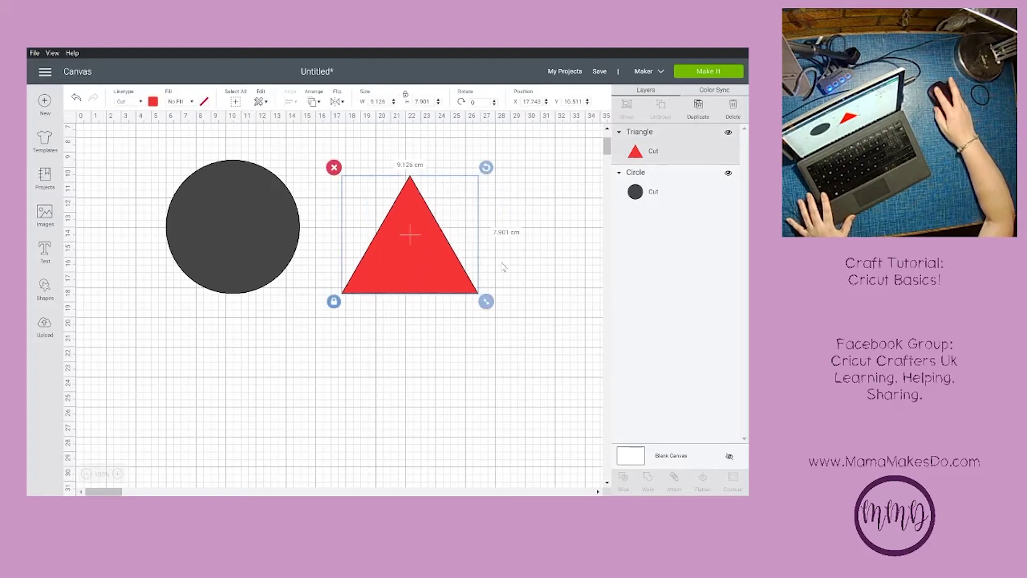
- Rotate the red triangle 90° so it points right, then move it up-left toward the circle
left_click_drag(486, 168, 393, 135)
left_click_drag(436, 194, 435, 252)
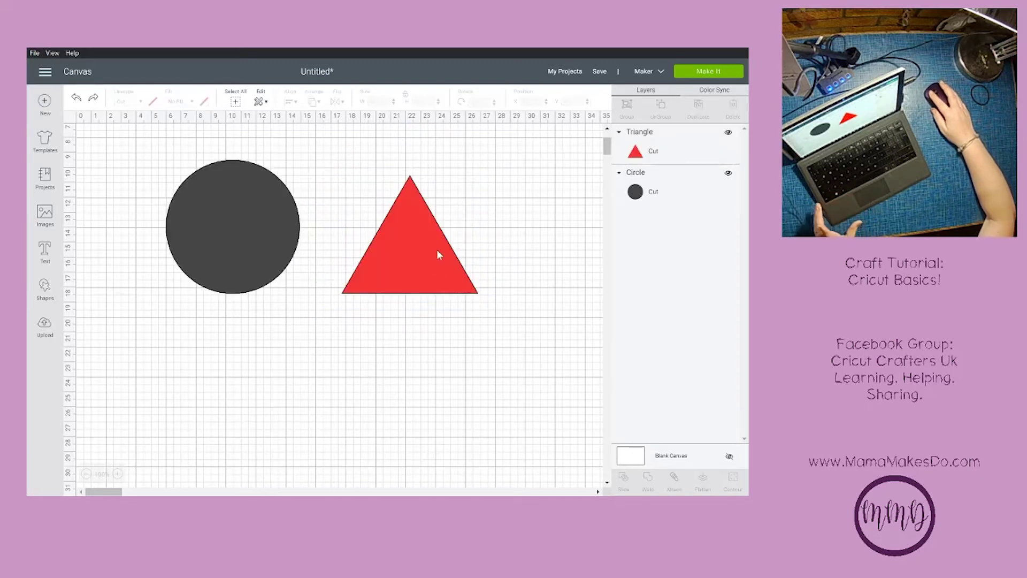
left_click(427, 266)
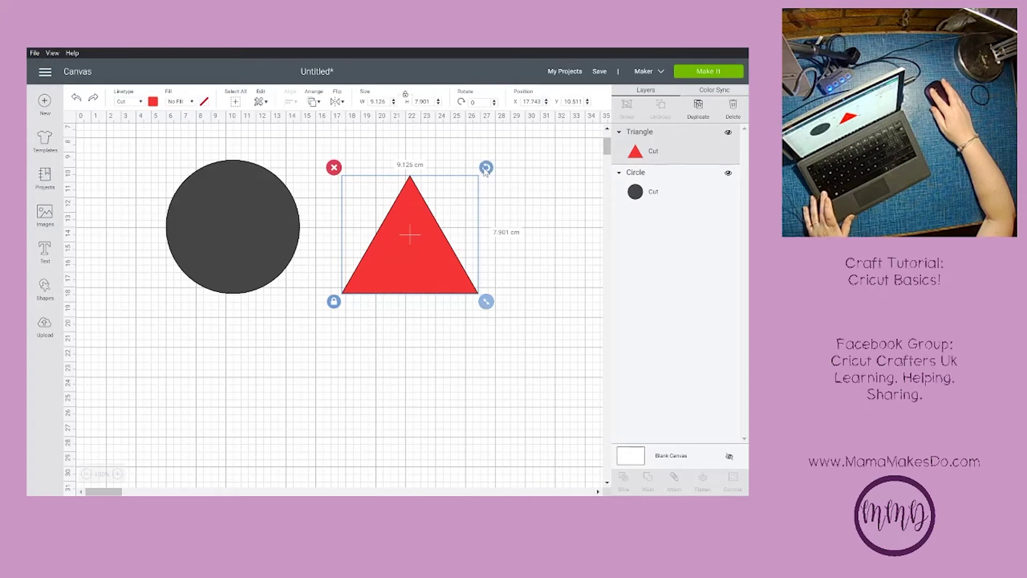
left_click_drag(486, 170, 465, 299)
left_click(378, 380)
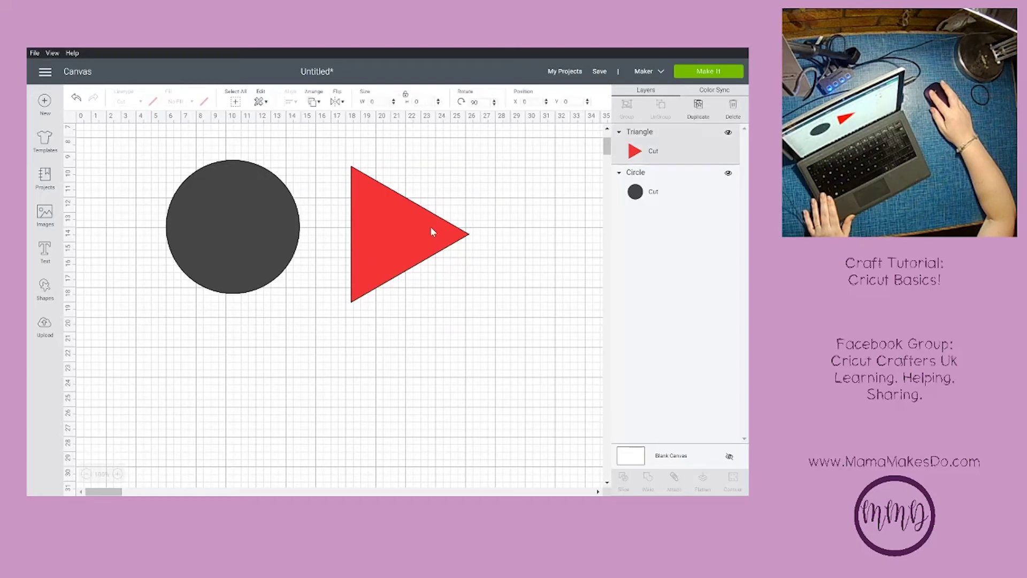
left_click_drag(431, 230, 403, 216)
left_click(379, 383)
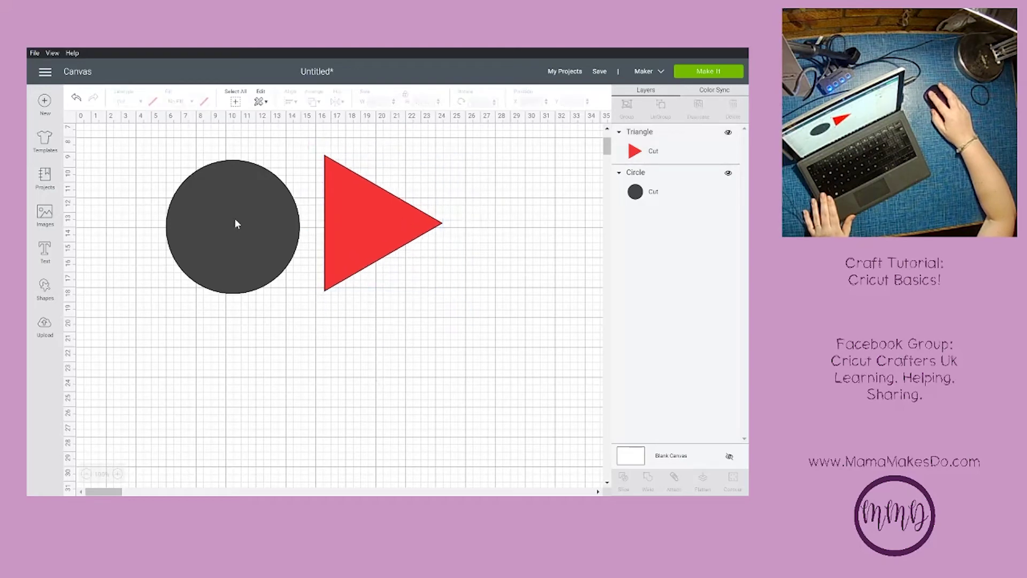
- Duplicate the grey circle with Ctrl+D, colour the copy purple and drag it over the original
left_click(268, 277)
key("ctrl+d")
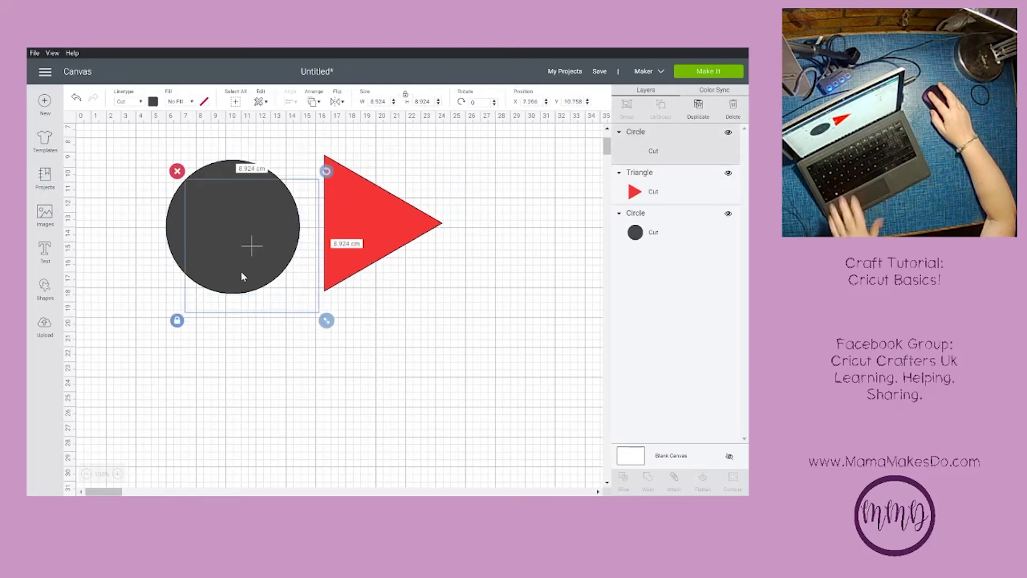
left_click_drag(241, 276, 296, 342)
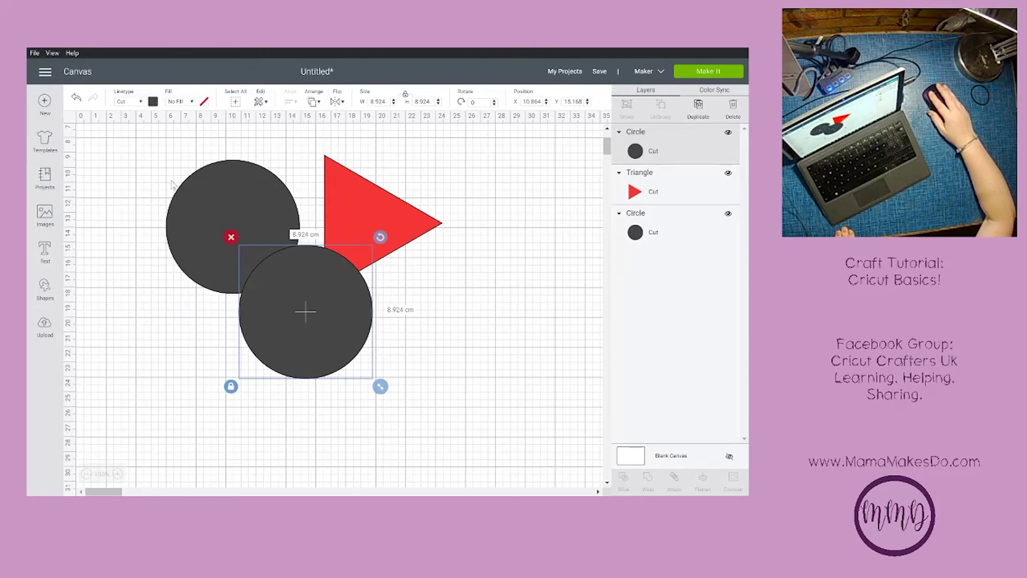
left_click(153, 102)
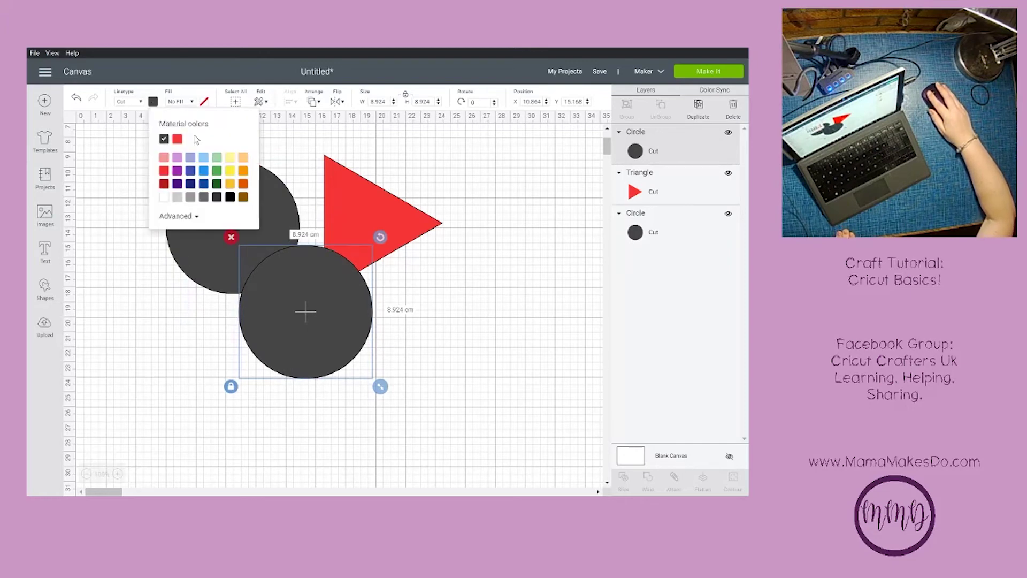
left_click(178, 171)
left_click(496, 359)
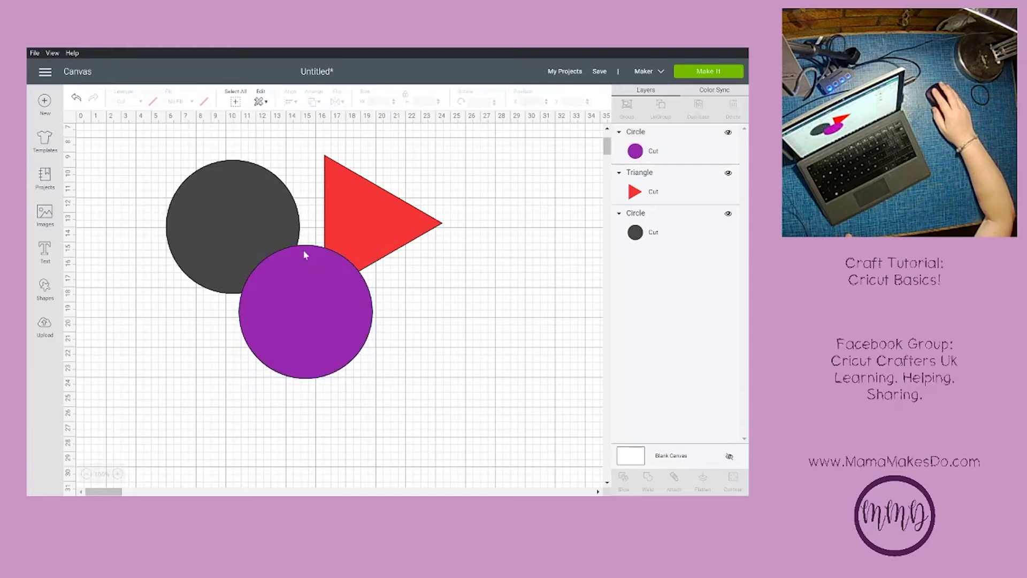
left_click_drag(336, 315, 288, 225)
- Move the red triangle left so it sits behind the purple circle
left_click_drag(421, 236, 233, 249)
left_click(415, 300)
left_click(355, 274)
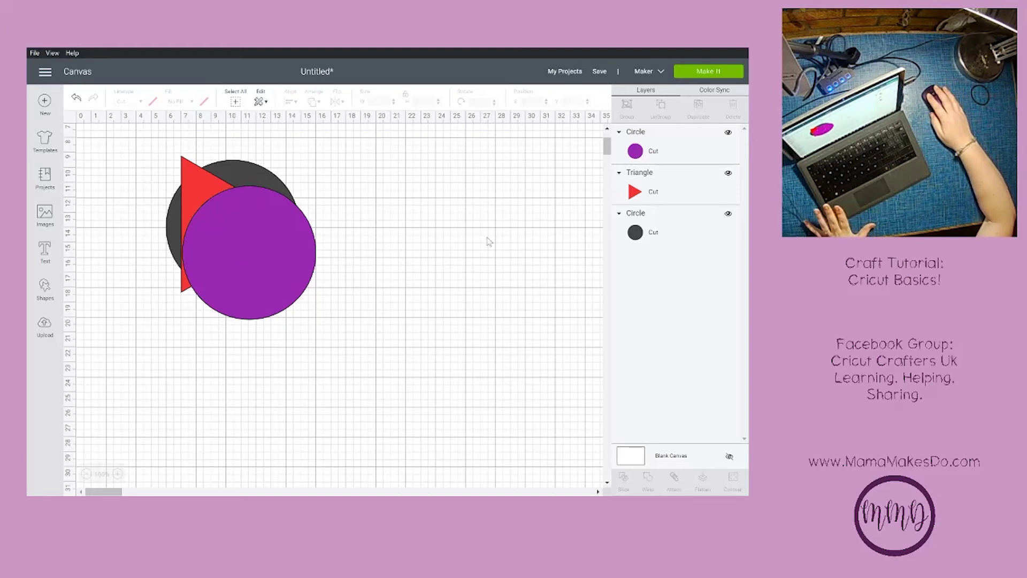
- Reorder the grey circle via Arrange: Move Forward twice, Send to Back, then Bring to Front
left_click(675, 235)
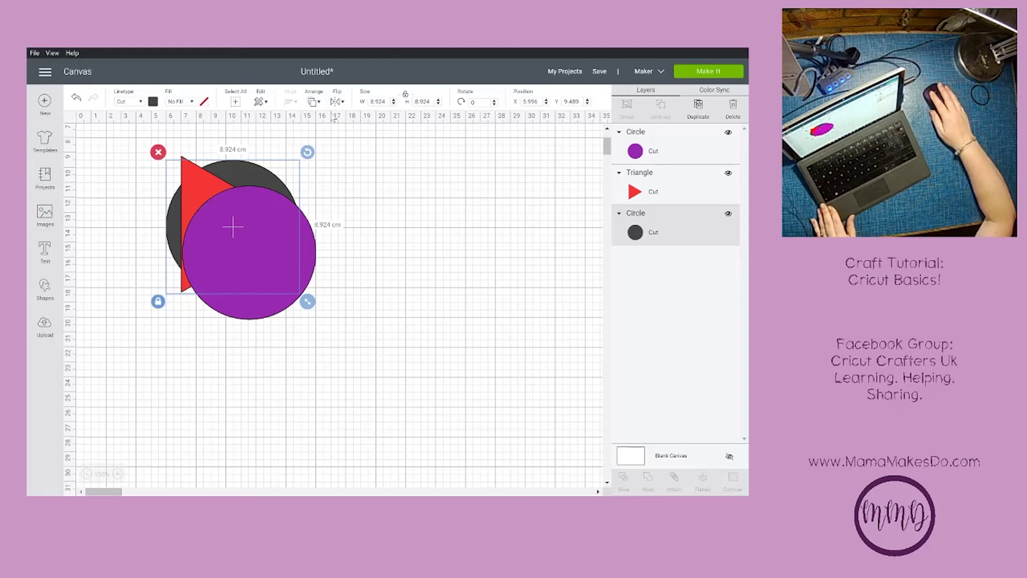
left_click(319, 102)
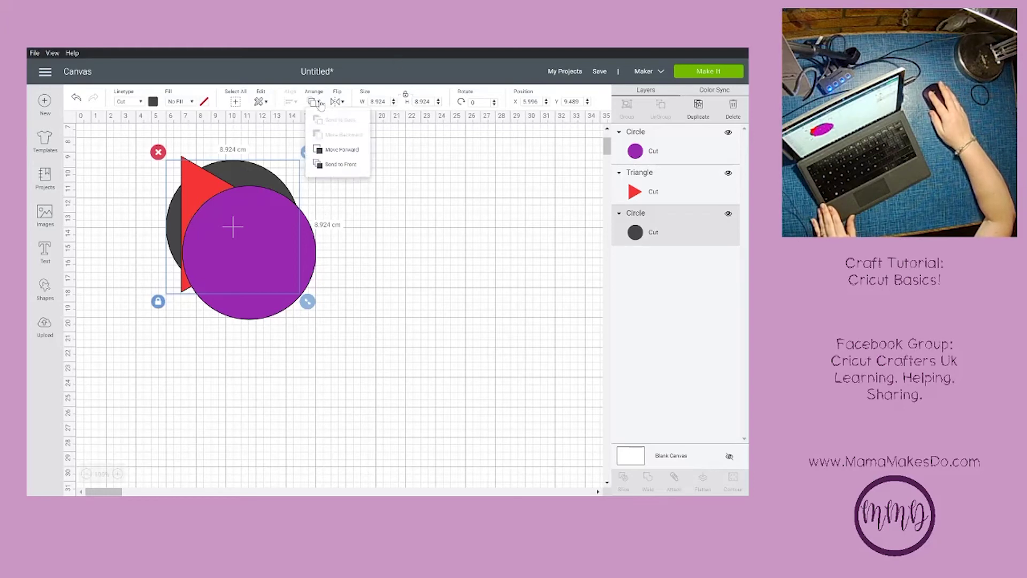
left_click(336, 151)
left_click(316, 101)
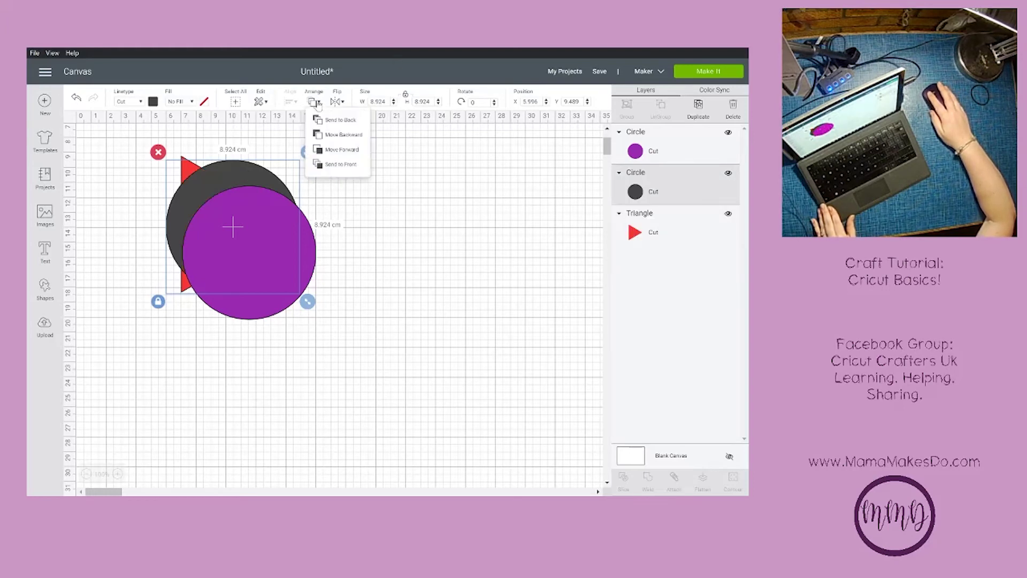
left_click(348, 151)
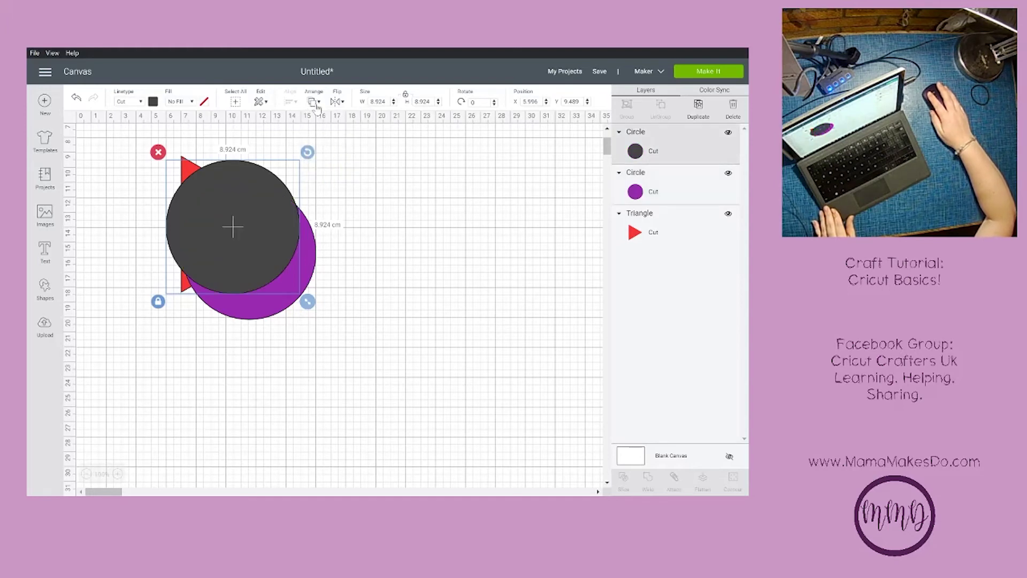
left_click(316, 107)
left_click(328, 127)
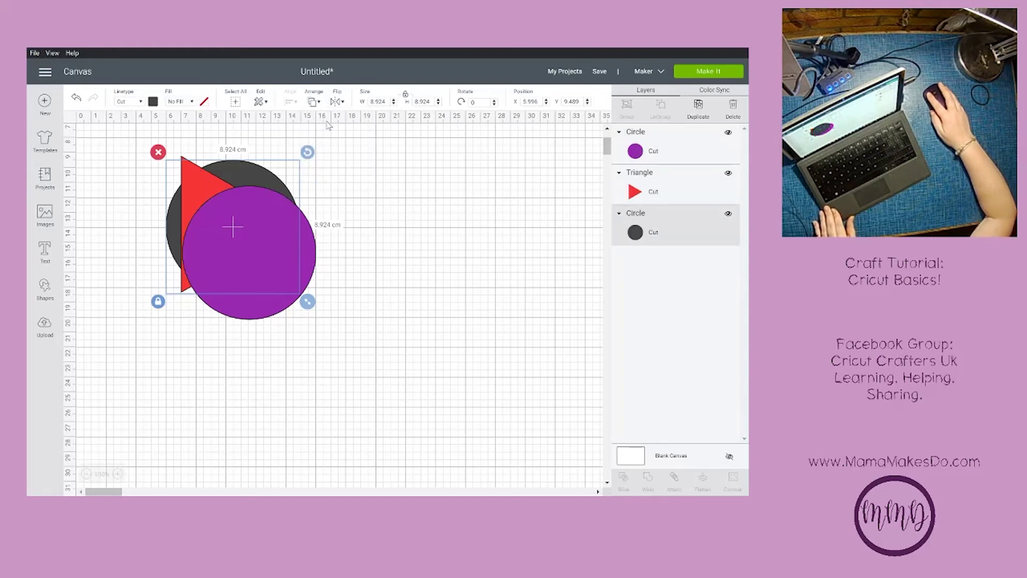
left_click(319, 106)
left_click(351, 165)
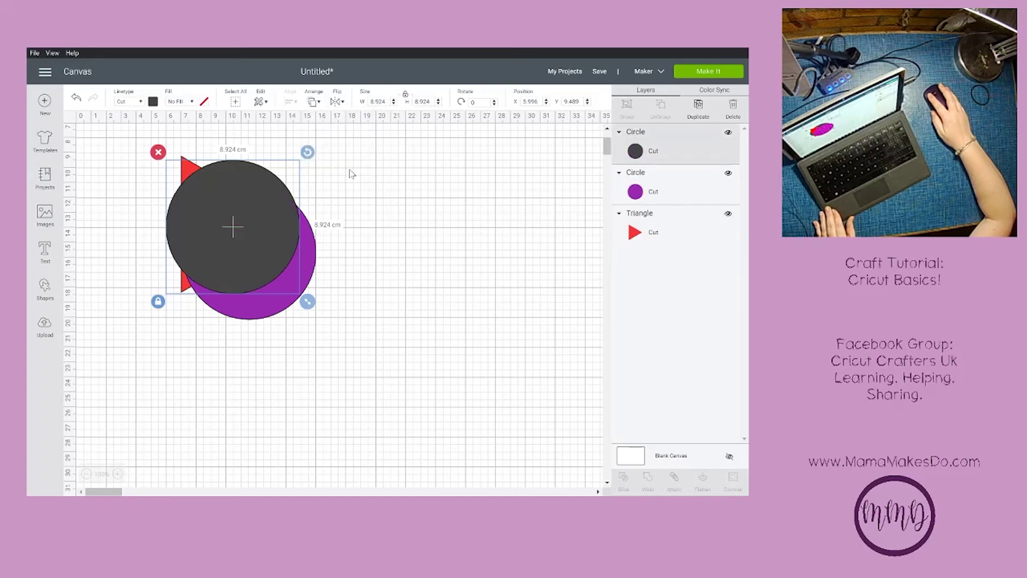
left_click(352, 173)
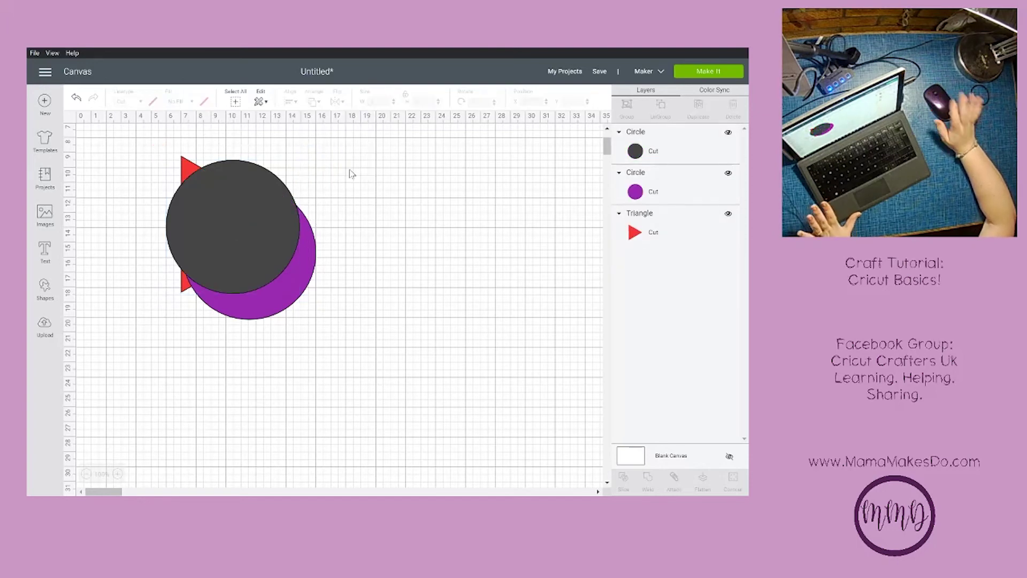
- Step the grey circle back and forward with Ctrl+Down/Up, leaving it at the very back
left_click(672, 158)
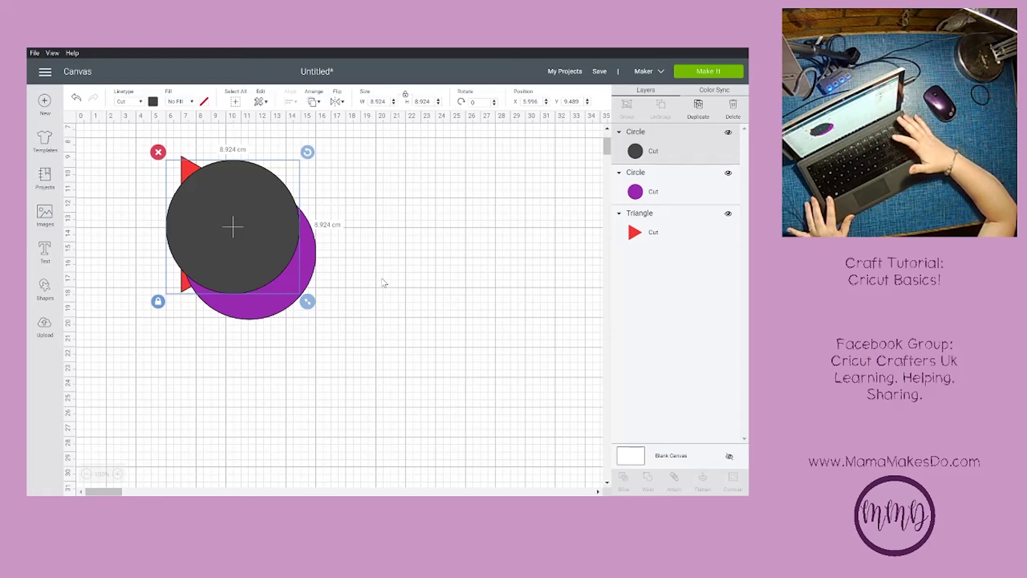
key("ctrl+Down")
key("ctrl+Down")
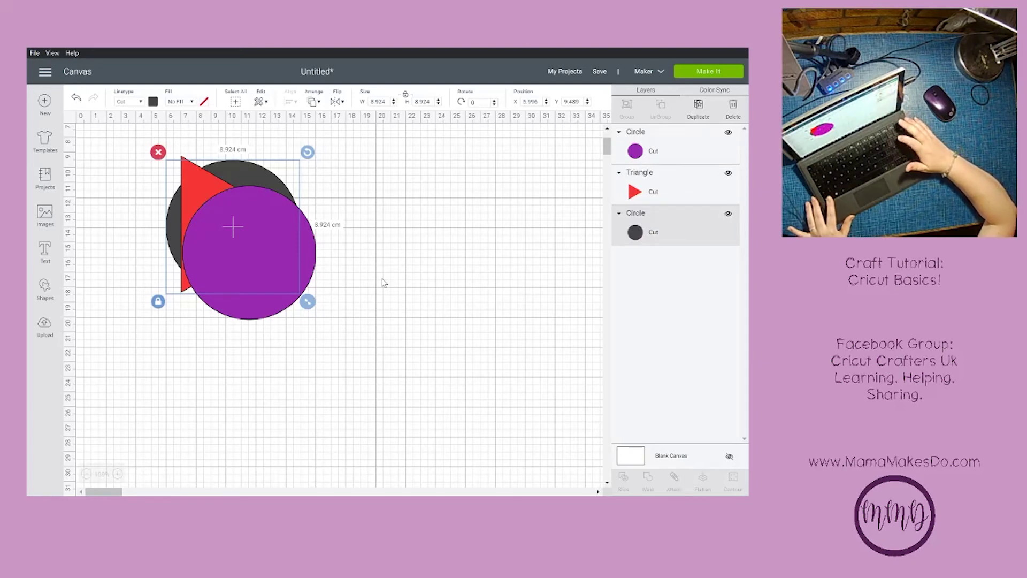
key("ctrl+Up")
key("ctrl+Up")
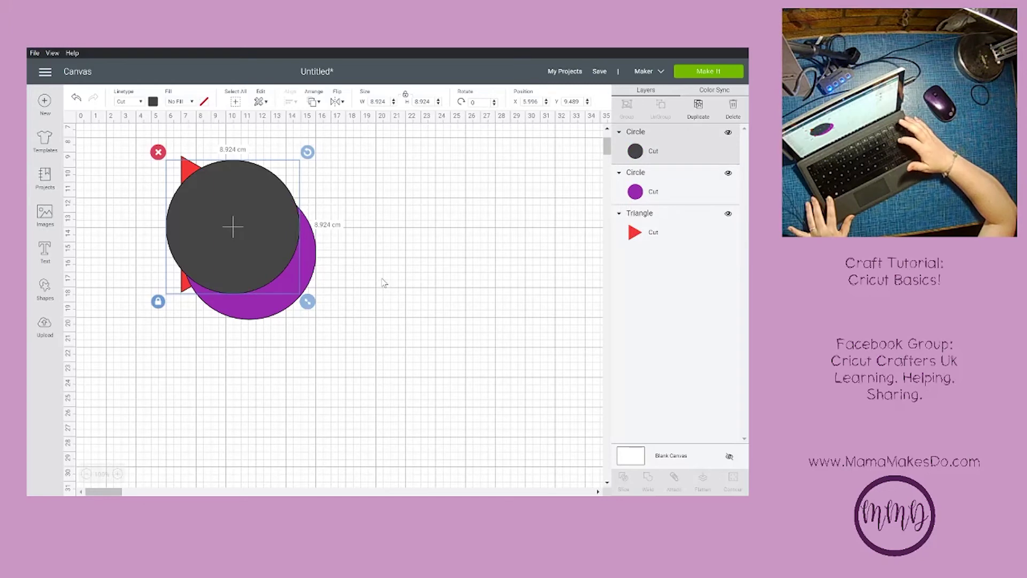
key("ctrl+Down")
key("ctrl+Down")
key("ctrl+Up")
key("ctrl+Up")
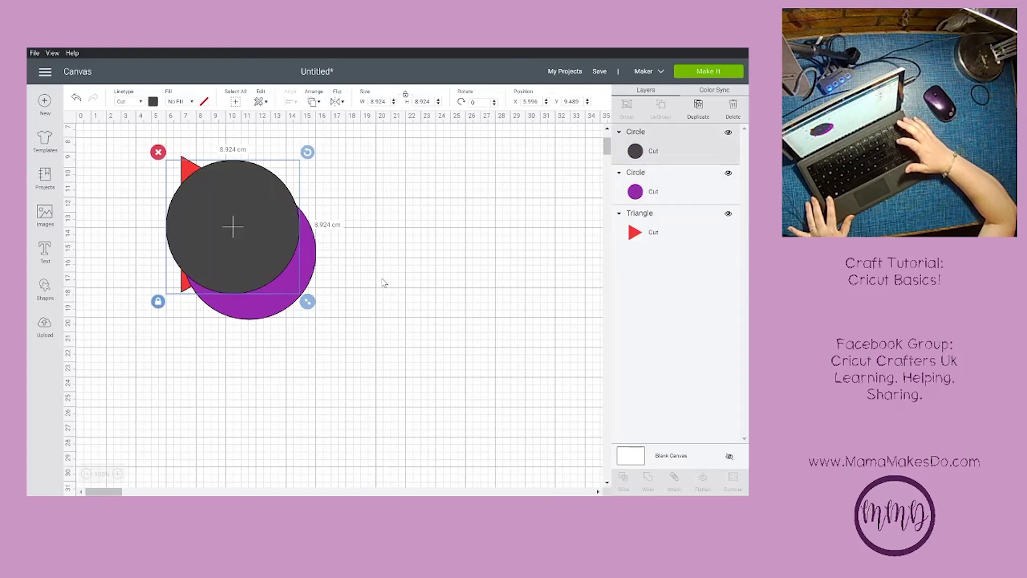
key("ctrl+Down")
key("ctrl+Down")
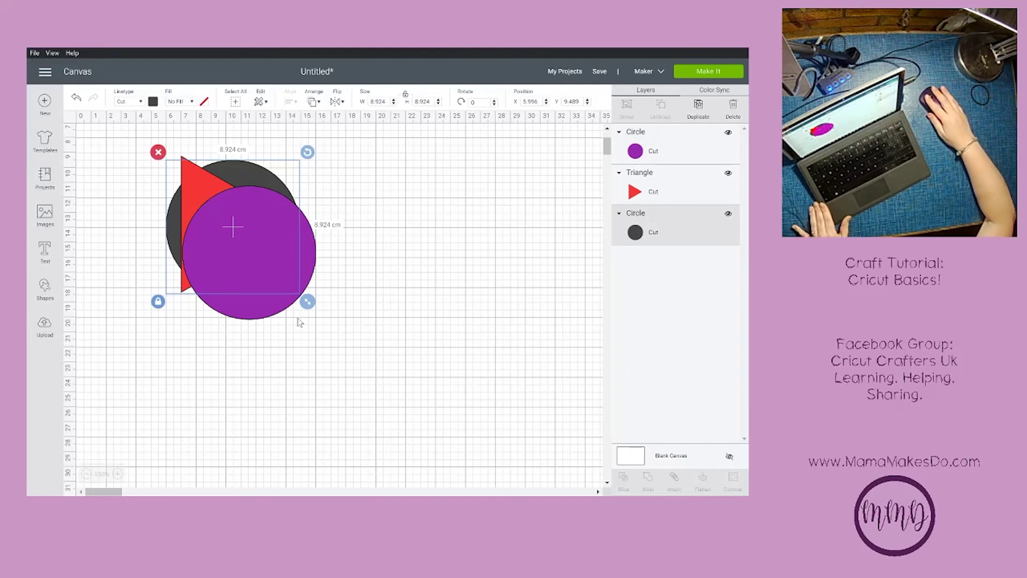
left_click(400, 303)
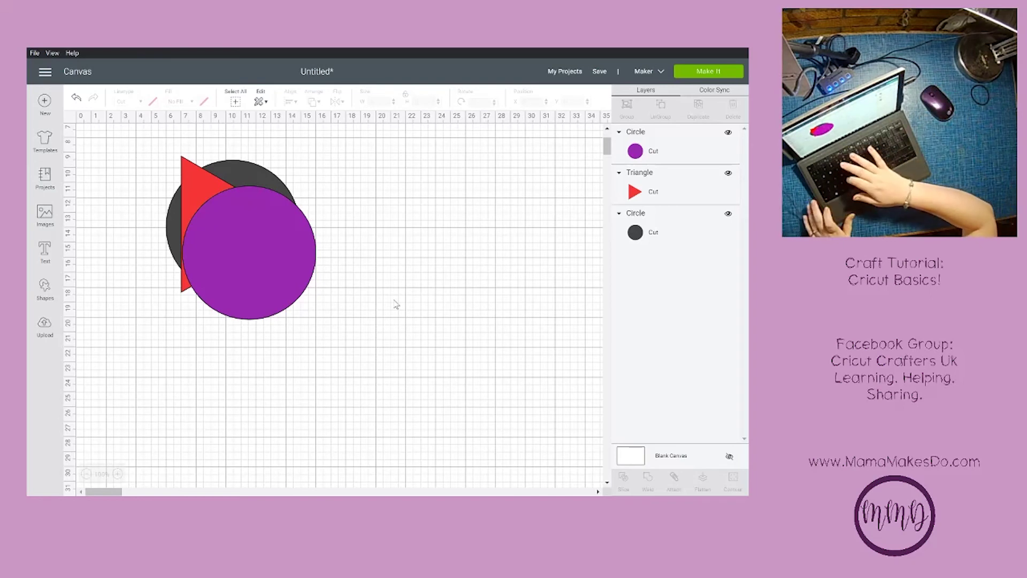
key("ctrl+s")
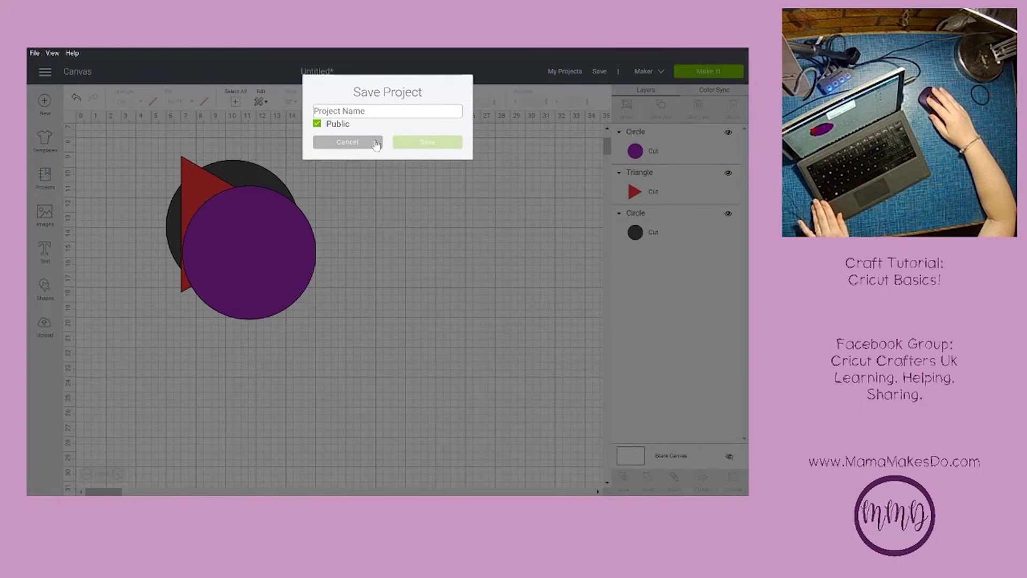
left_click(351, 142)
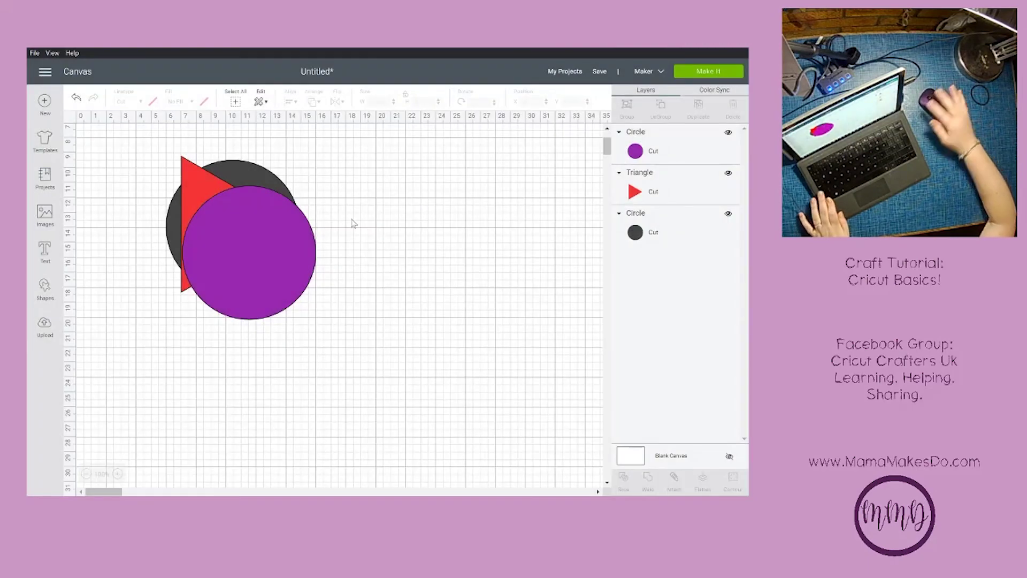
key("ctrl+s")
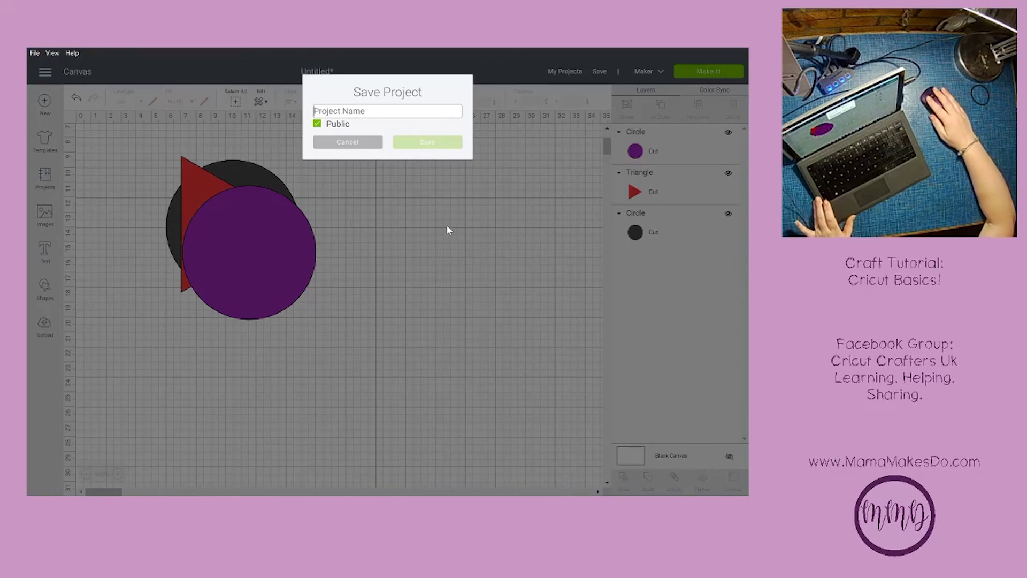
left_click(345, 141)
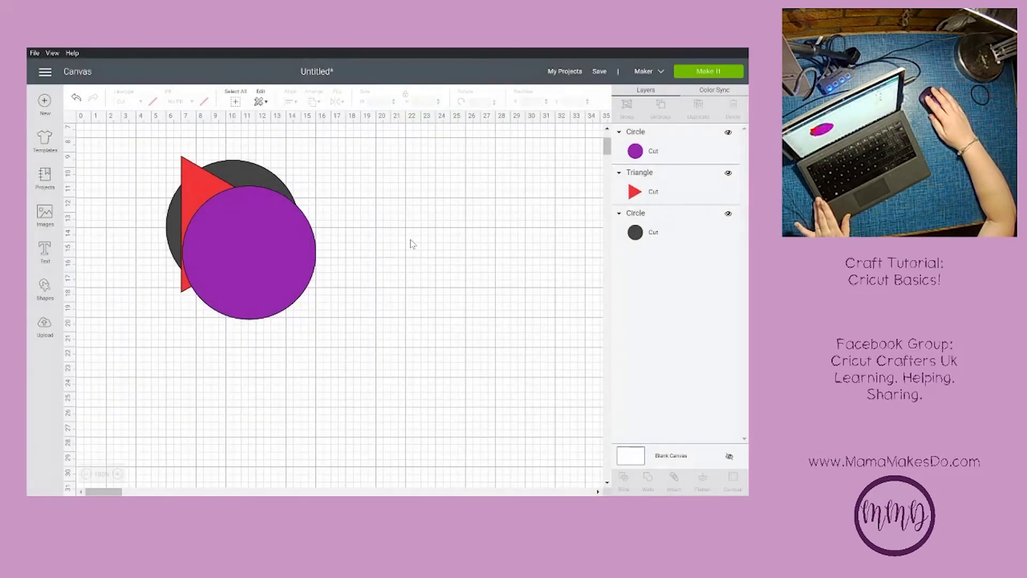
scroll(422, 257, "down", 5)
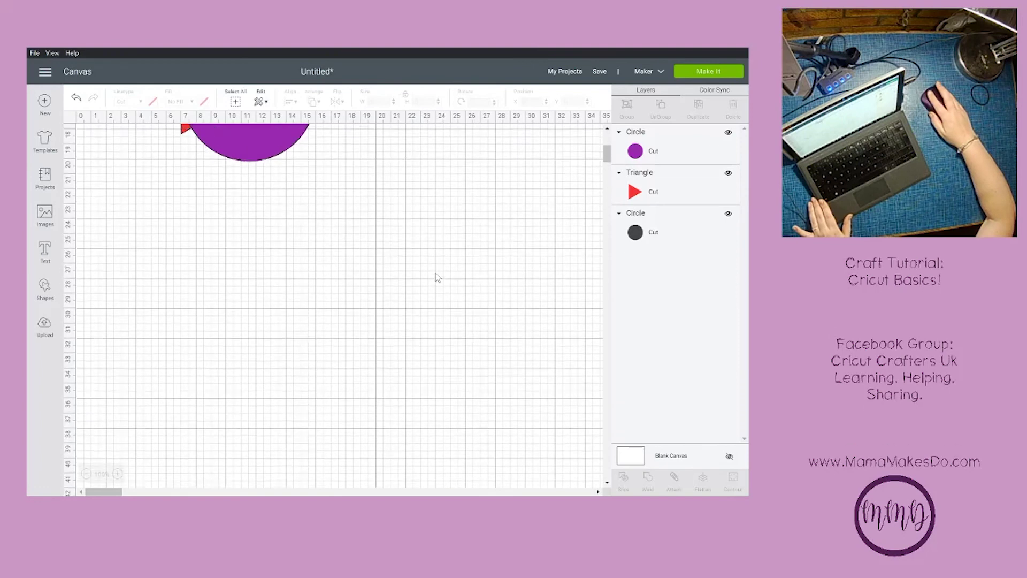
scroll(438, 277, "up", 8)
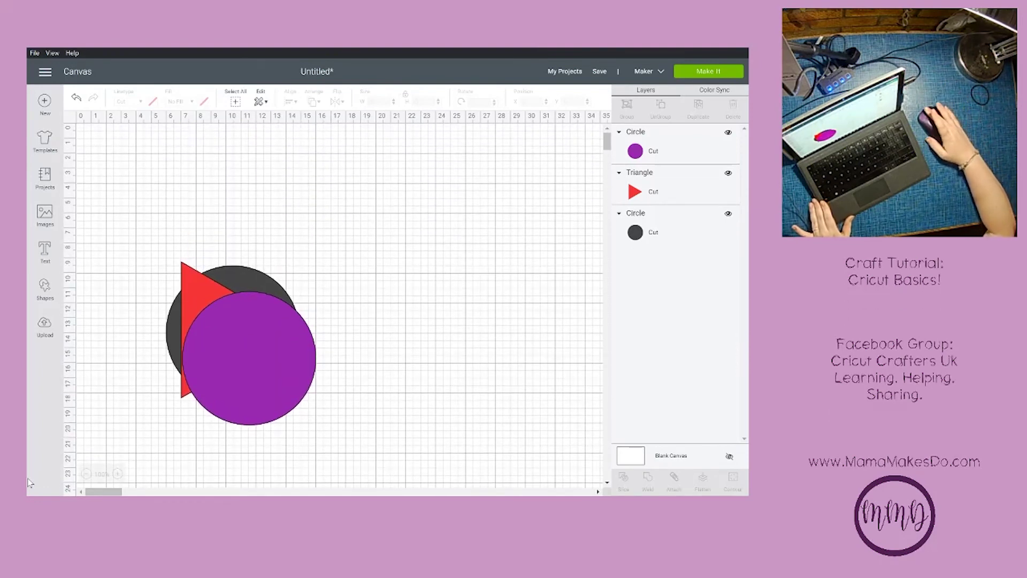
scroll(457, 268, "down", 10)
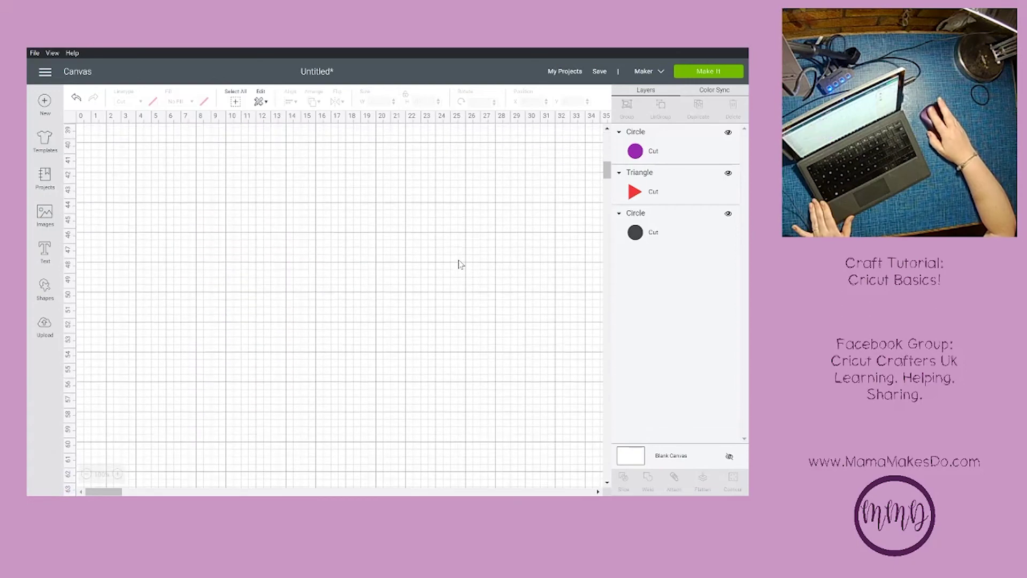
scroll(458, 267, "up", 8)
scroll(456, 269, "down", 10)
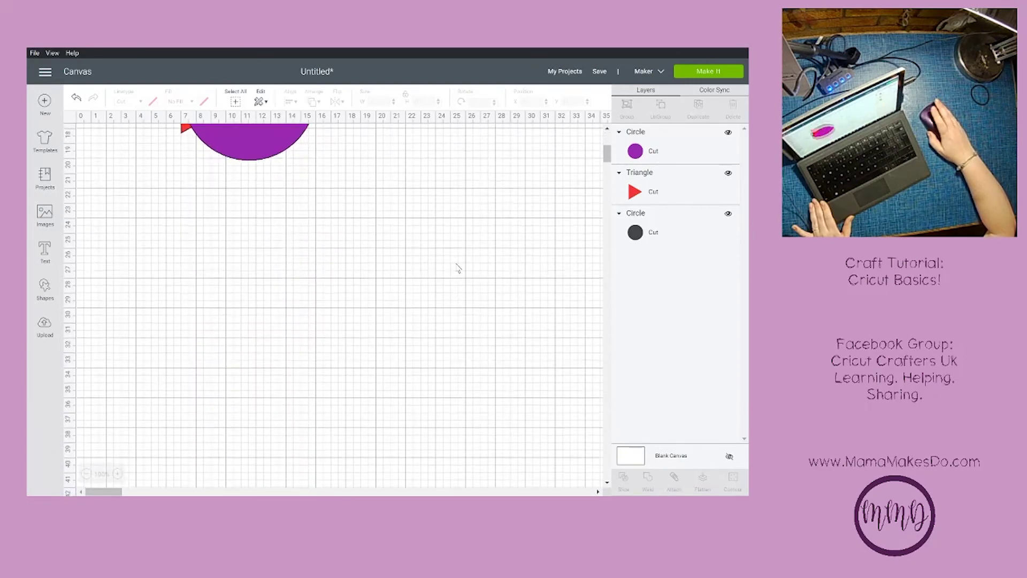
scroll(458, 269, "up", 8)
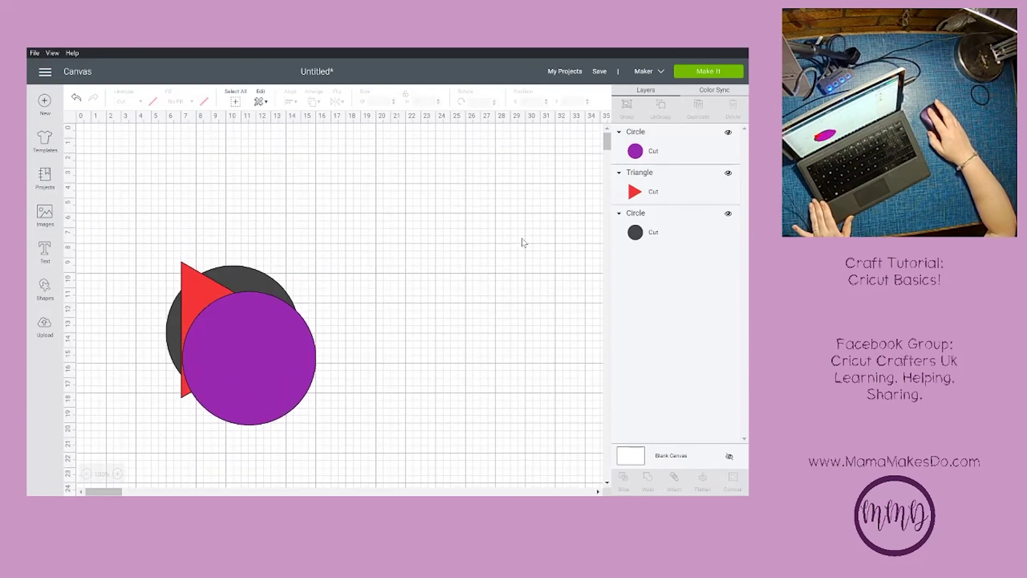
scroll(503, 273, "down", 10)
scroll(488, 326, "up", 8)
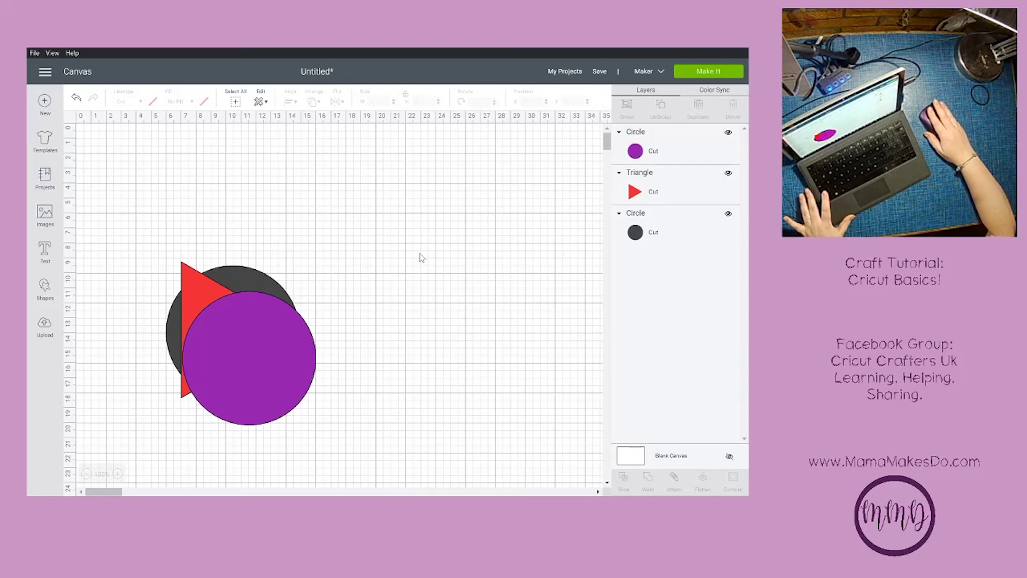
scroll(419, 258, "right", 6)
scroll(418, 270, "left", 6)
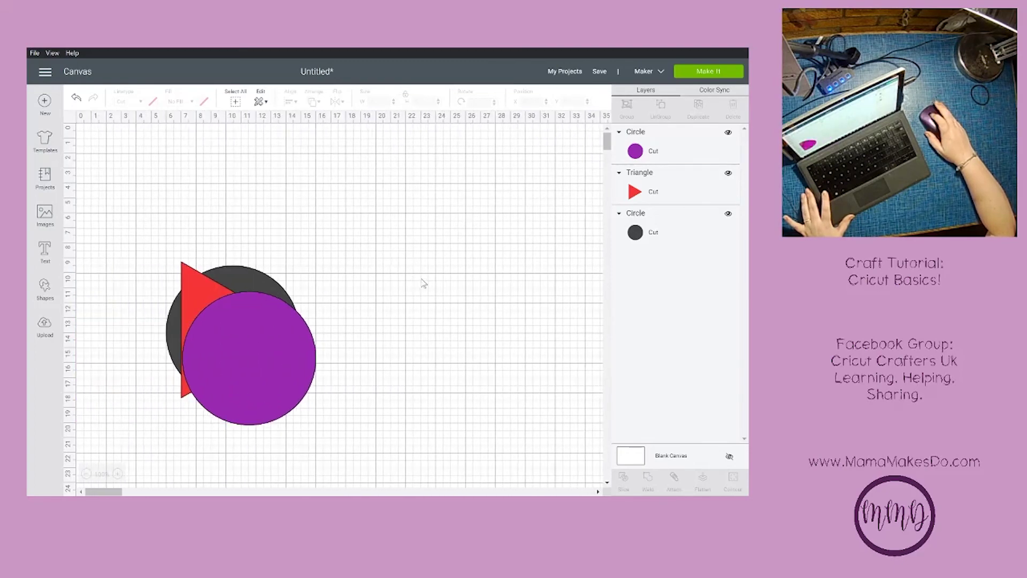
scroll(421, 295, "right", 5)
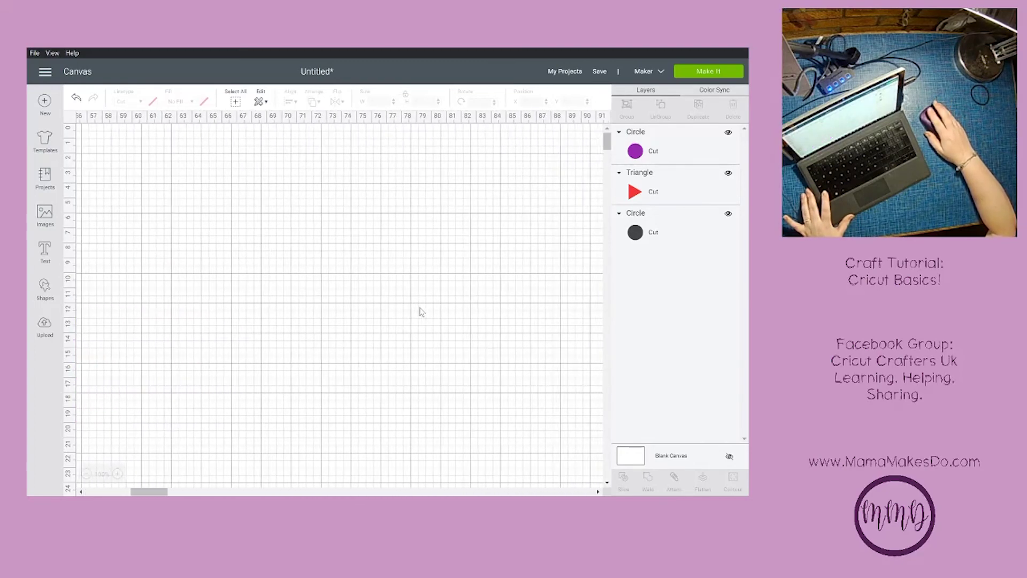
scroll(412, 321, "left", 6)
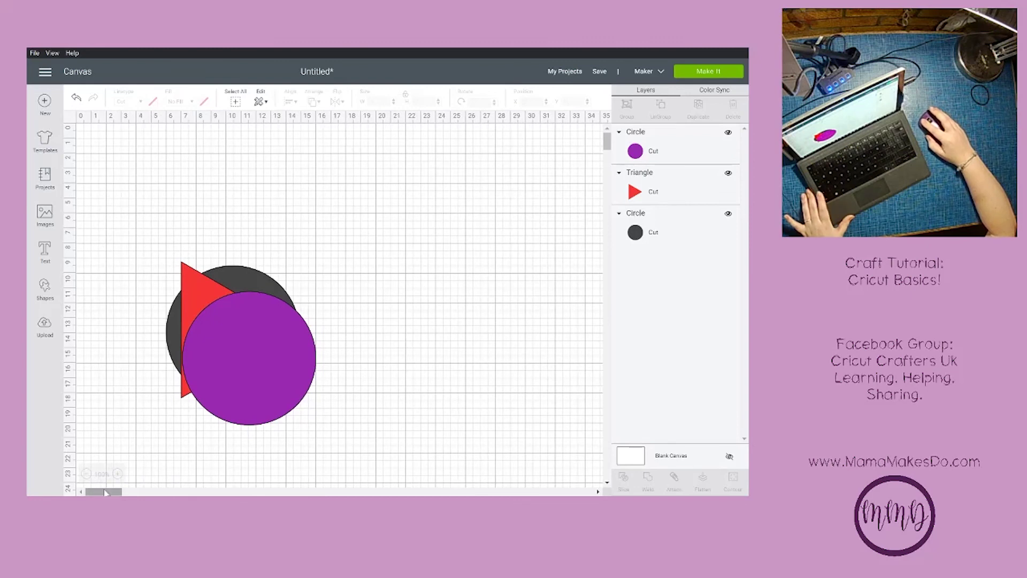
mouse_move(104, 488)
left_mouse_down()
mouse_move(204, 489)
mouse_move(104, 489)
left_mouse_up()
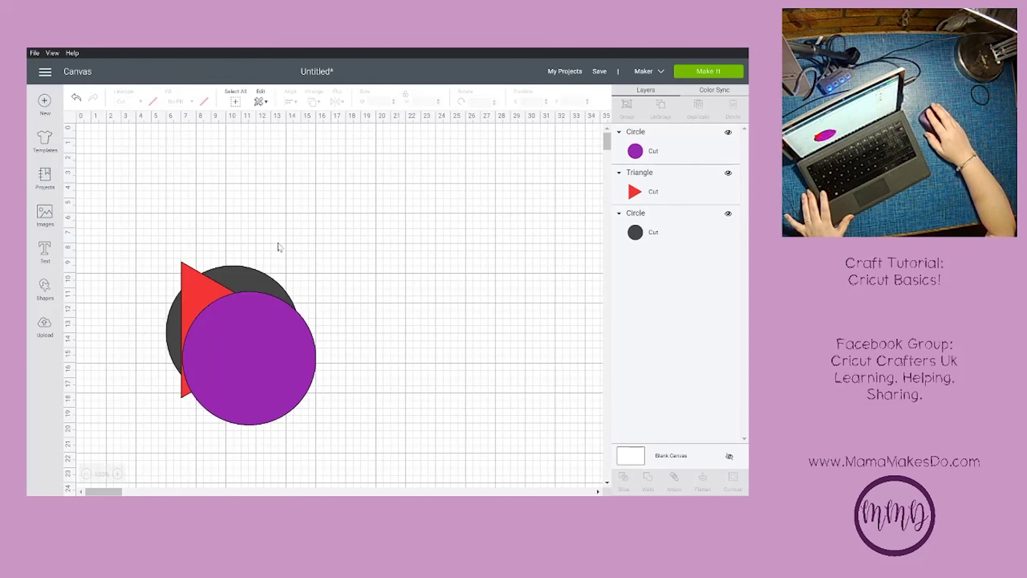
scroll(278, 247, "right", 5)
scroll(280, 245, "left", 5)
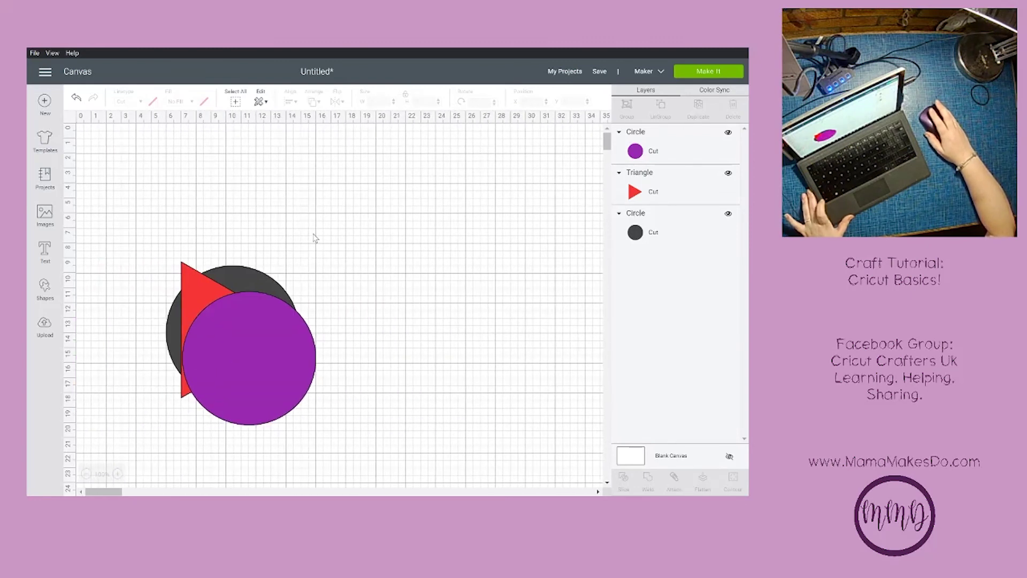
scroll(311, 241, "down", 10)
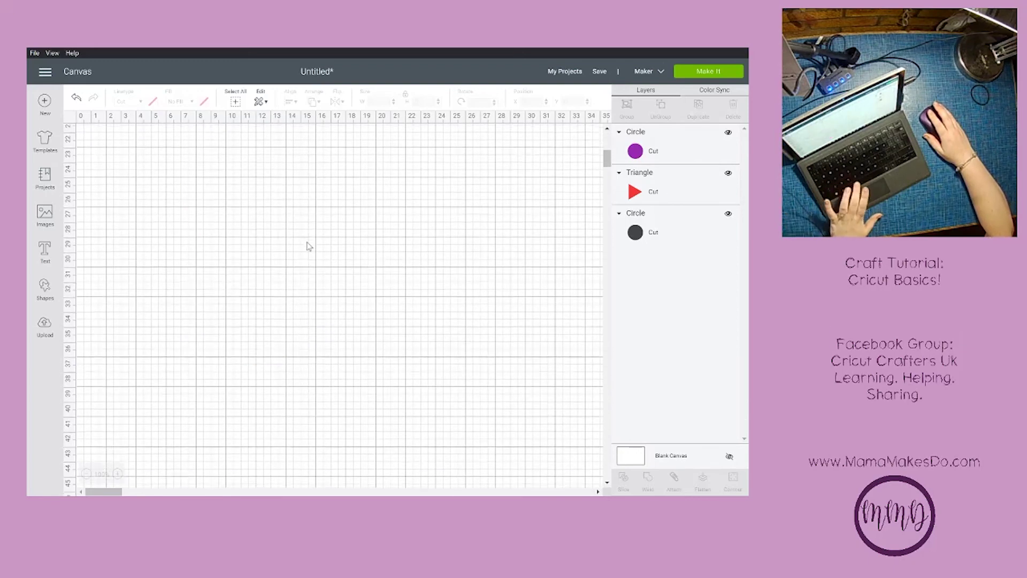
scroll(309, 245, "down", 20)
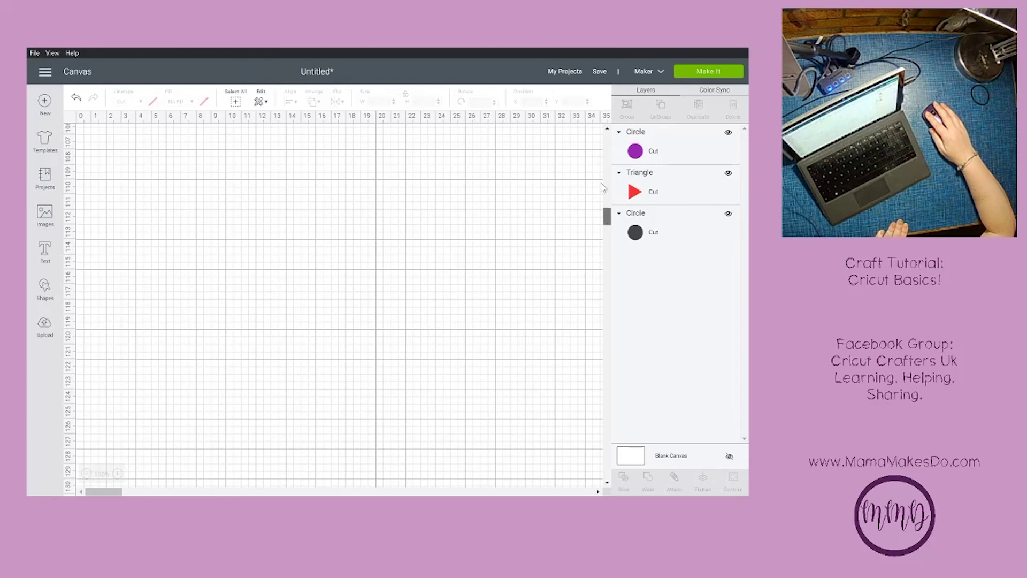
left_click_drag(607, 215, 588, 96)
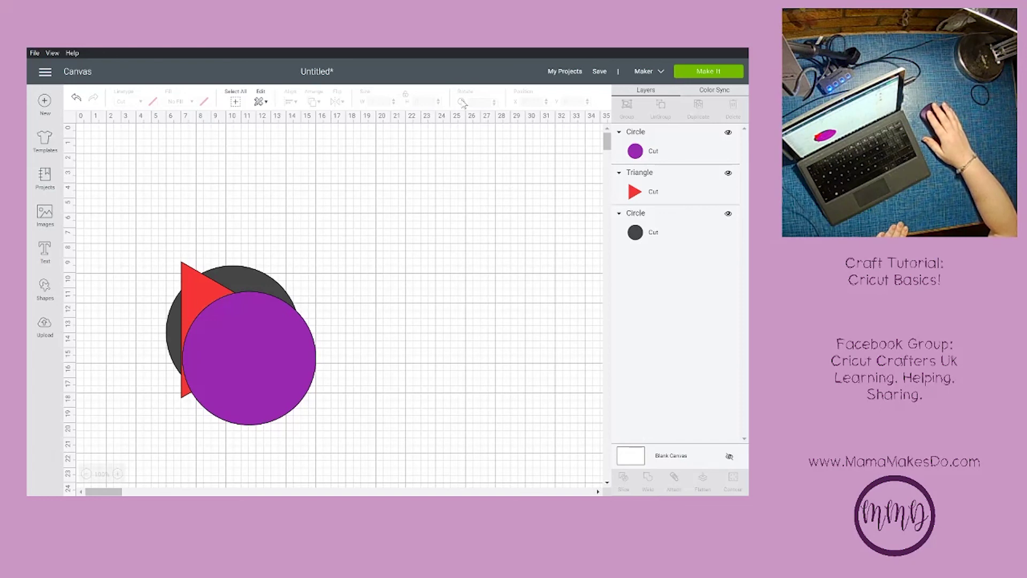
- Move the purple circle upper-left, set the red triangle to 149.95° against its right side, and select the dark circle
left_click_drag(242, 361, 159, 199)
left_click_drag(245, 304, 309, 204)
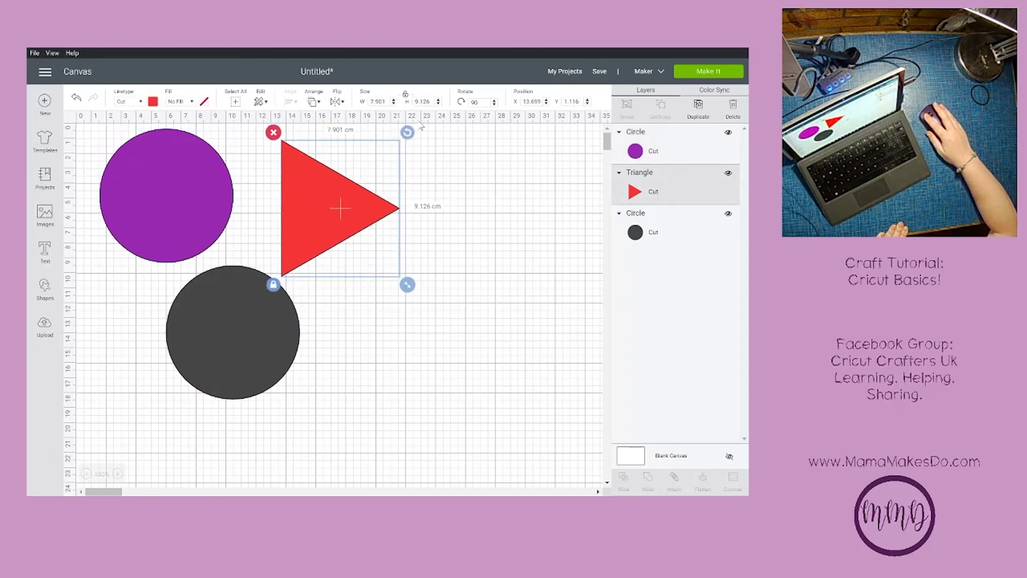
left_click_drag(407, 132, 442, 264)
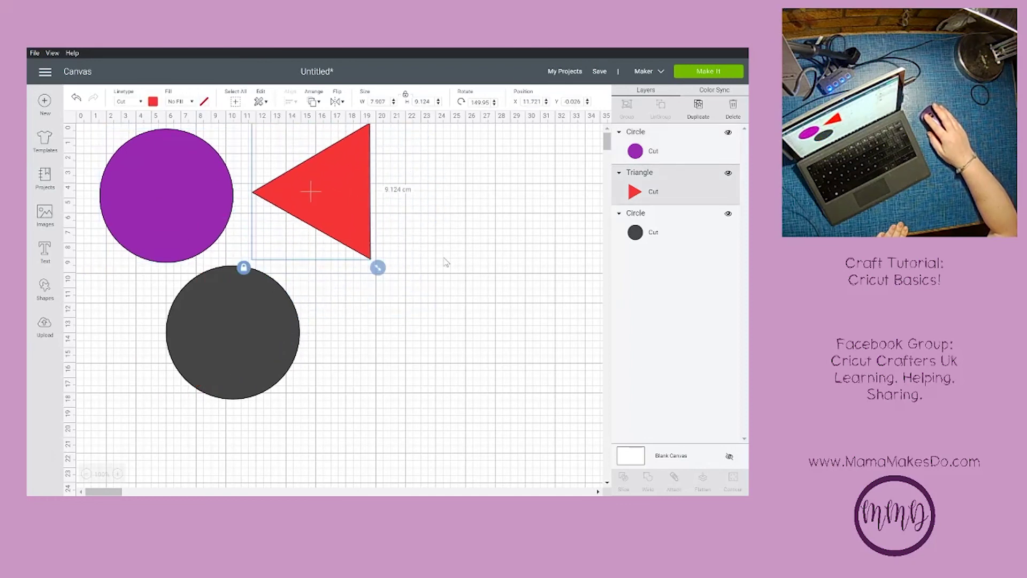
left_click(444, 262)
left_click_drag(353, 193, 274, 200)
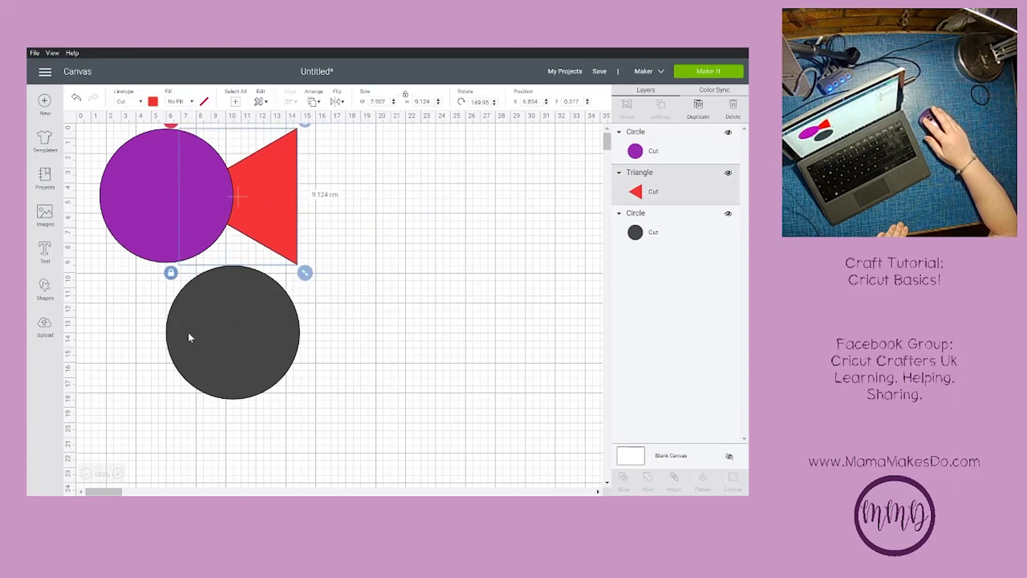
left_click(200, 324)
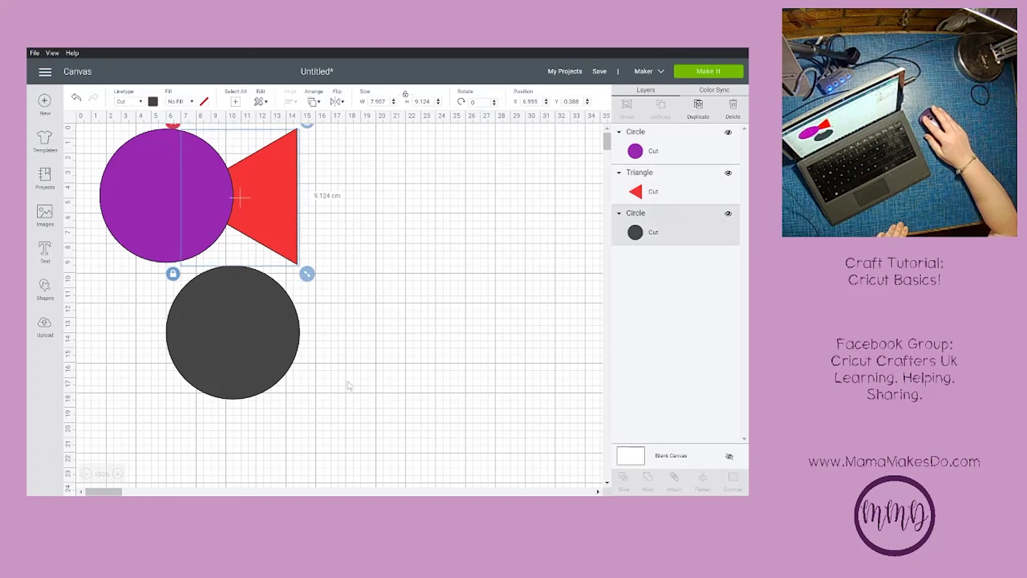